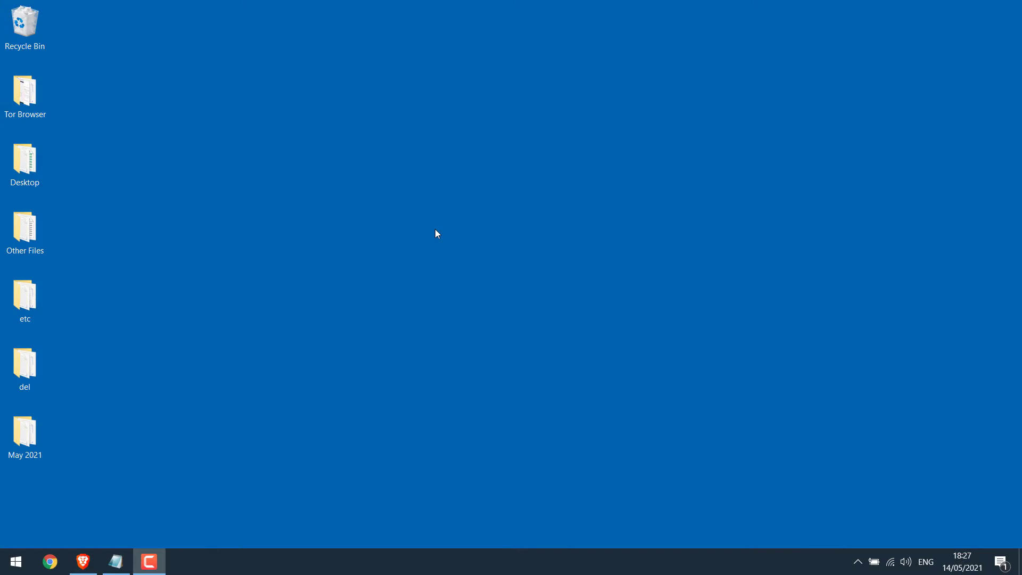
Step: Load heyletslearnsomething.com/test in a new browser tab
click(50, 561)
text(hey)
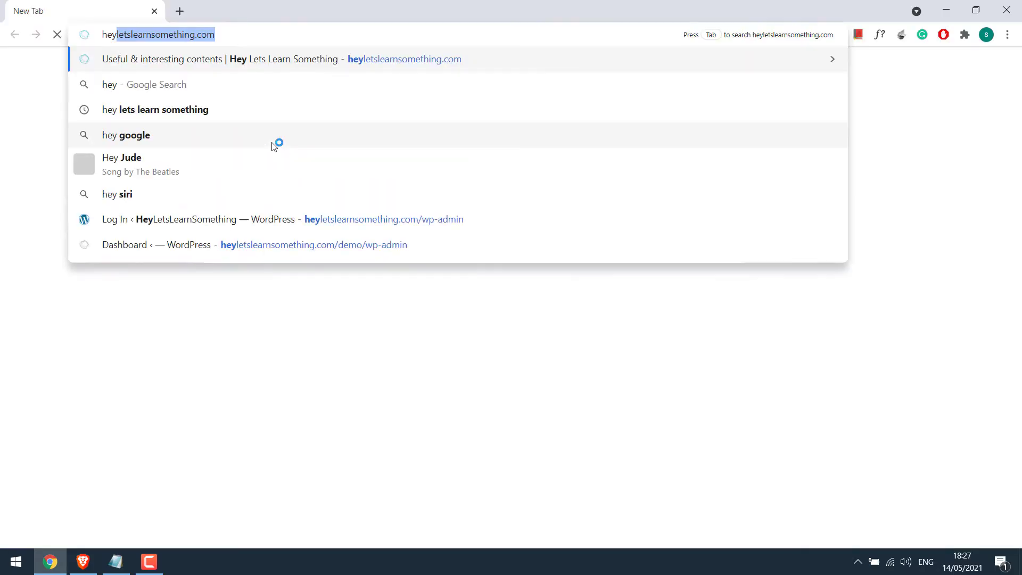
key(Right)
text(/test)
key(Return)
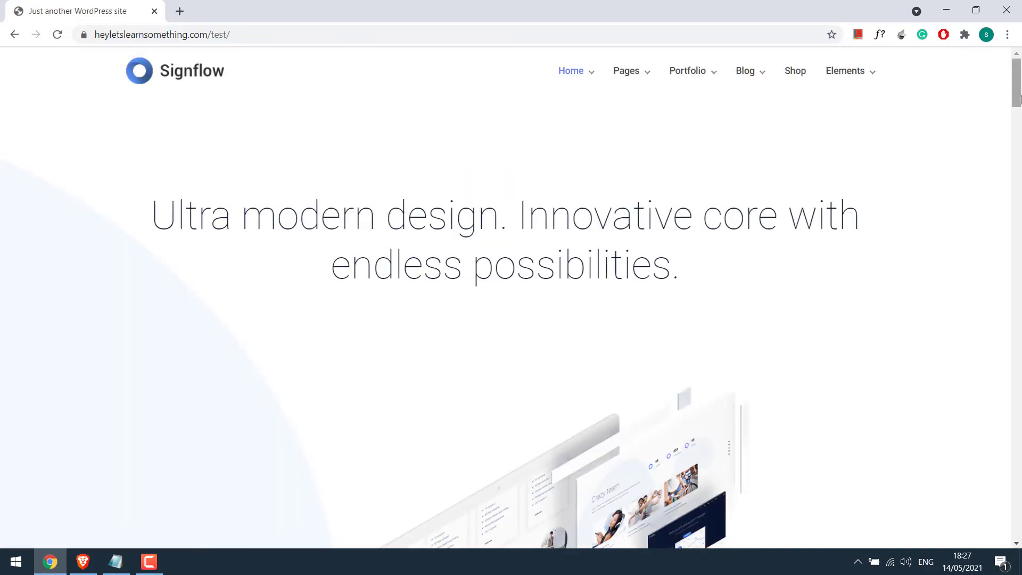
mouse_move(1018, 100)
mouse_down()
mouse_move(1016, 535)
mouse_move(1017, 102)
mouse_up()
Step: Go to the site's wp-admin page and log in with the admin username and password
click(333, 37)
text(wp-)
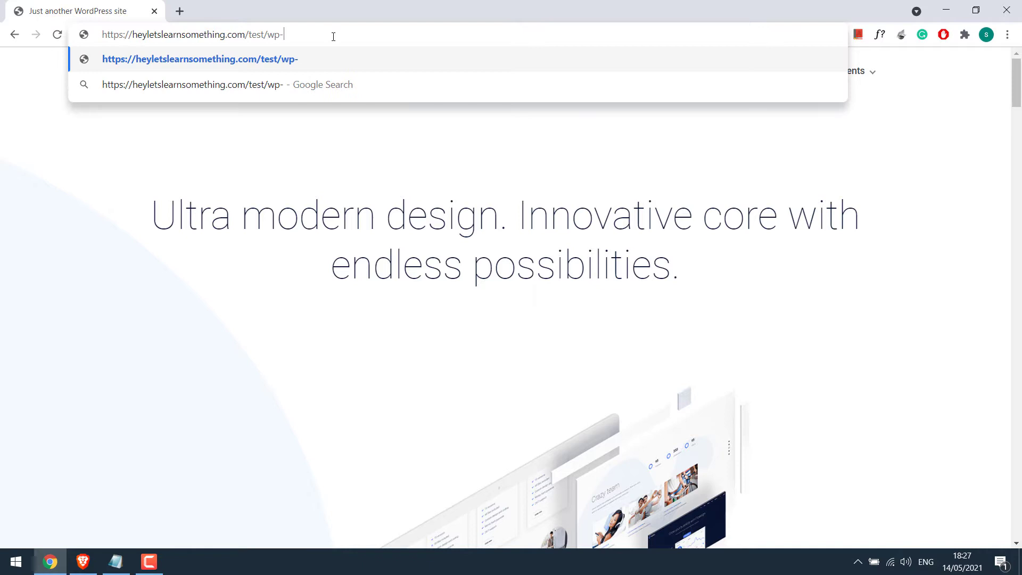
text(admin)
key(Return)
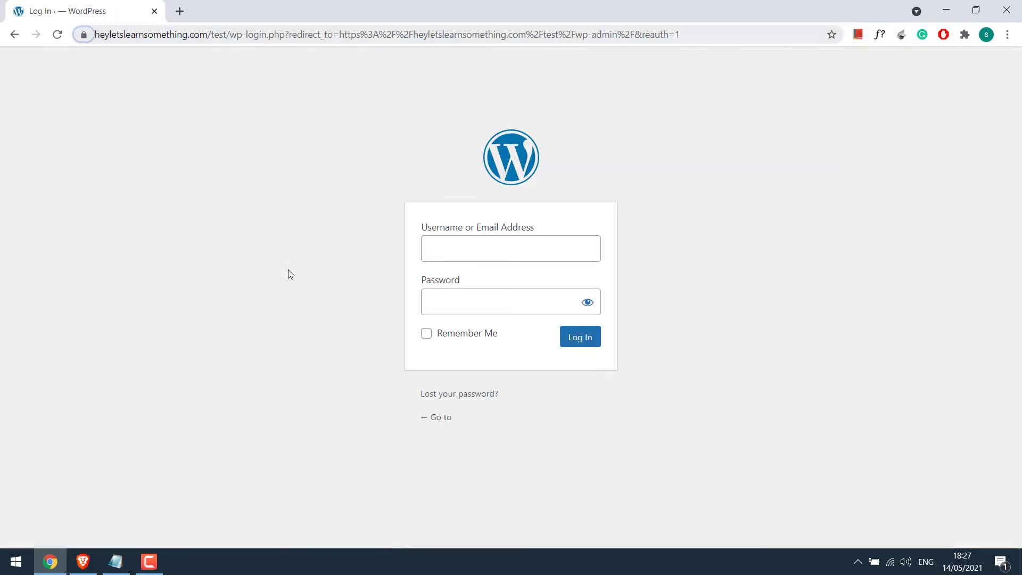
click(506, 251)
text(demo)
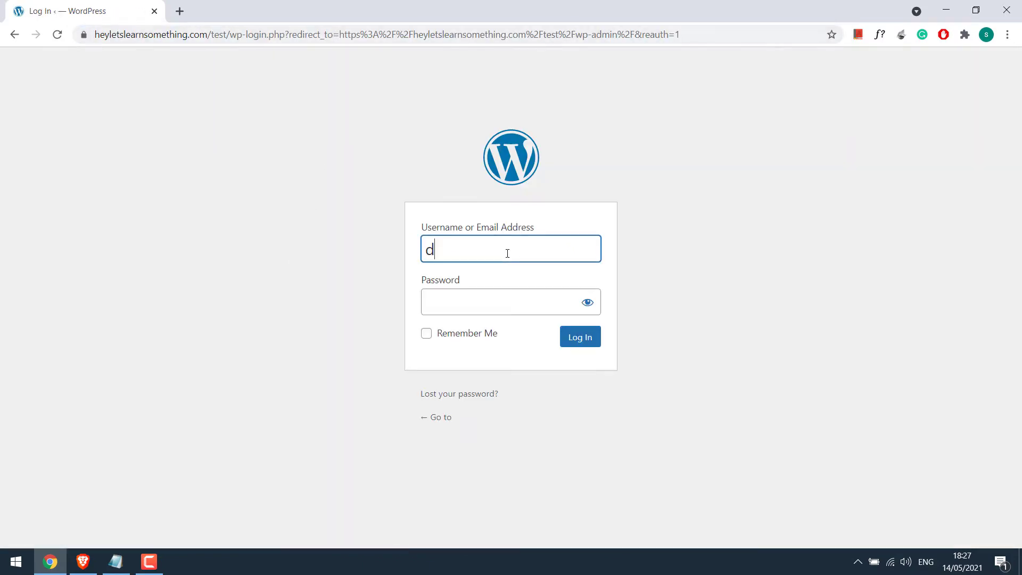
key(Tab)
text(••••••••••••)
key(Return)
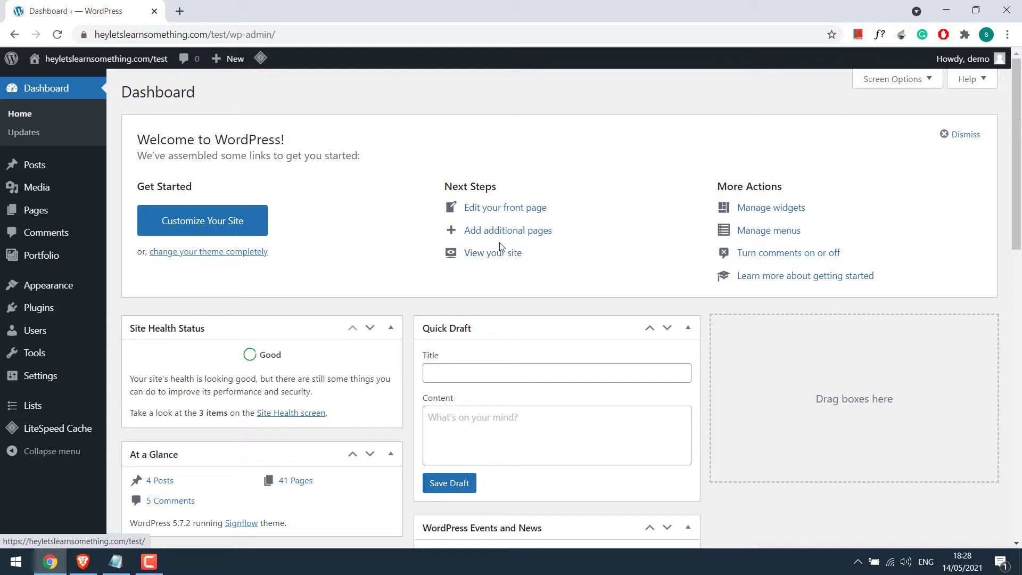
Step: Search the Add New plugins page for 'updraftplus' and install UpdraftPlus WordPress Backup Plugin
mouse_move(80, 314)
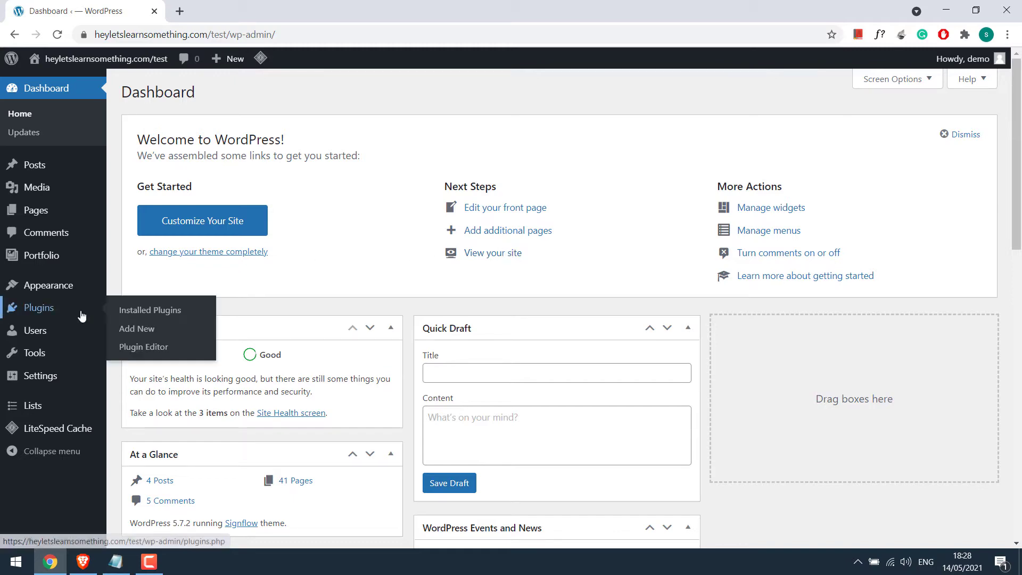
click(139, 330)
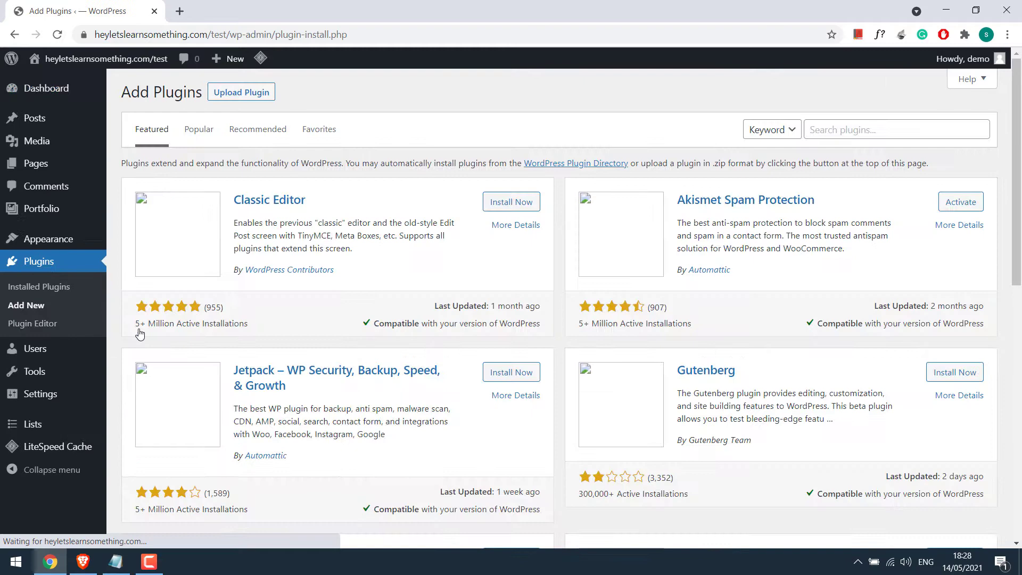
click(804, 133)
click(834, 128)
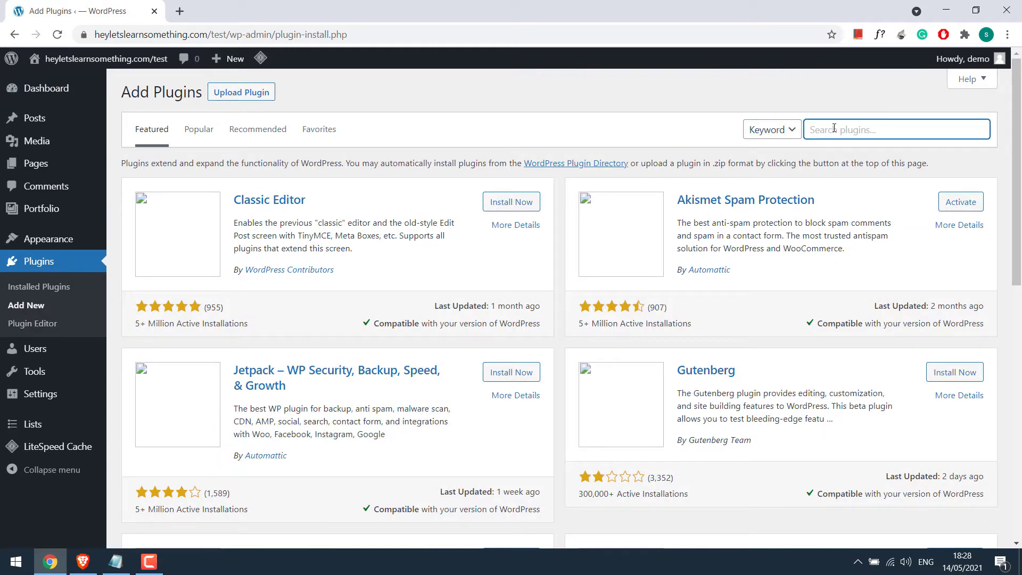
text(updraftplus)
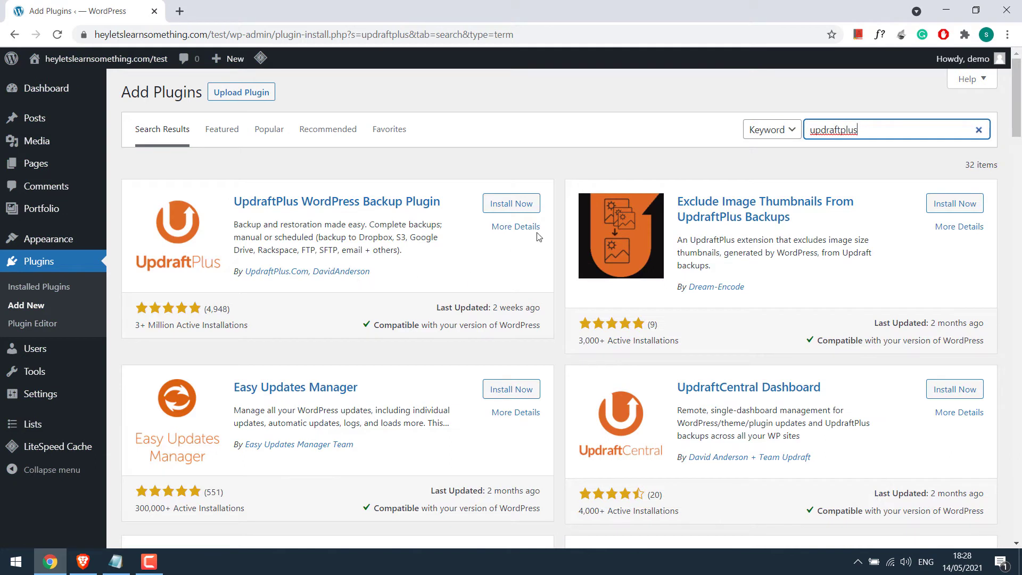
click(510, 203)
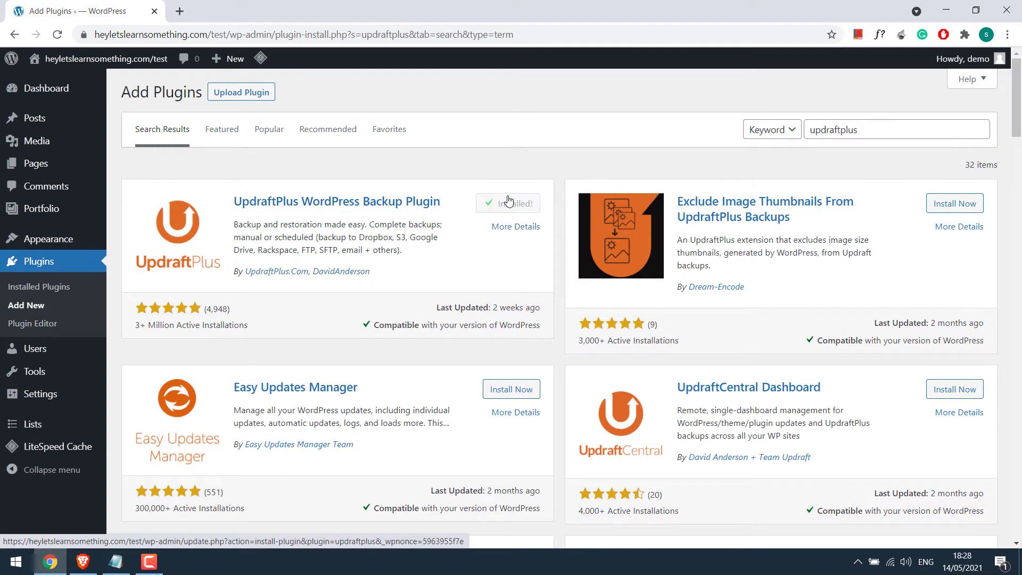
Step: Activate UpdraftPlus, open its Settings page and dismiss the welcome popup and notice
click(519, 205)
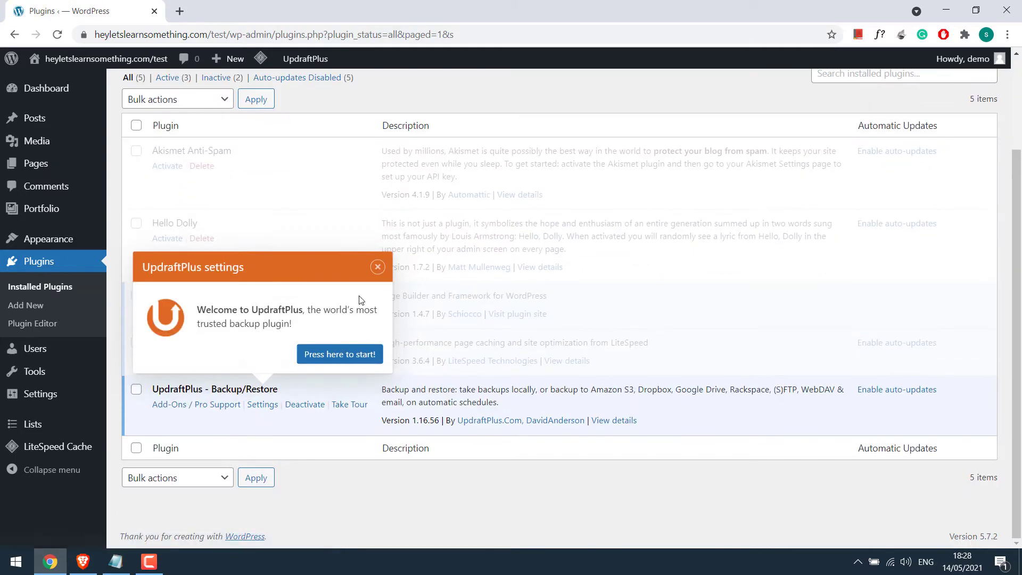
click(378, 267)
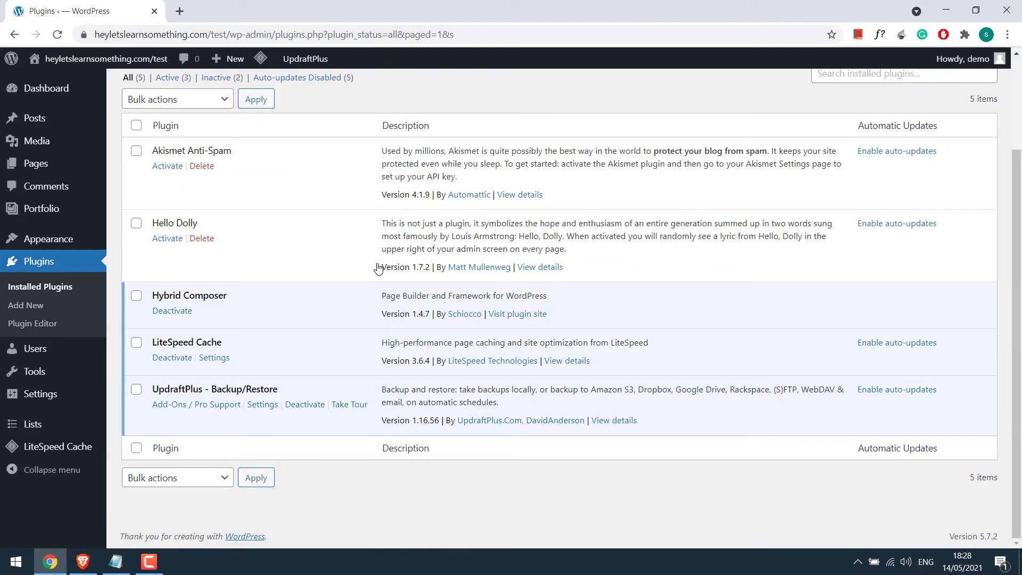
click(270, 408)
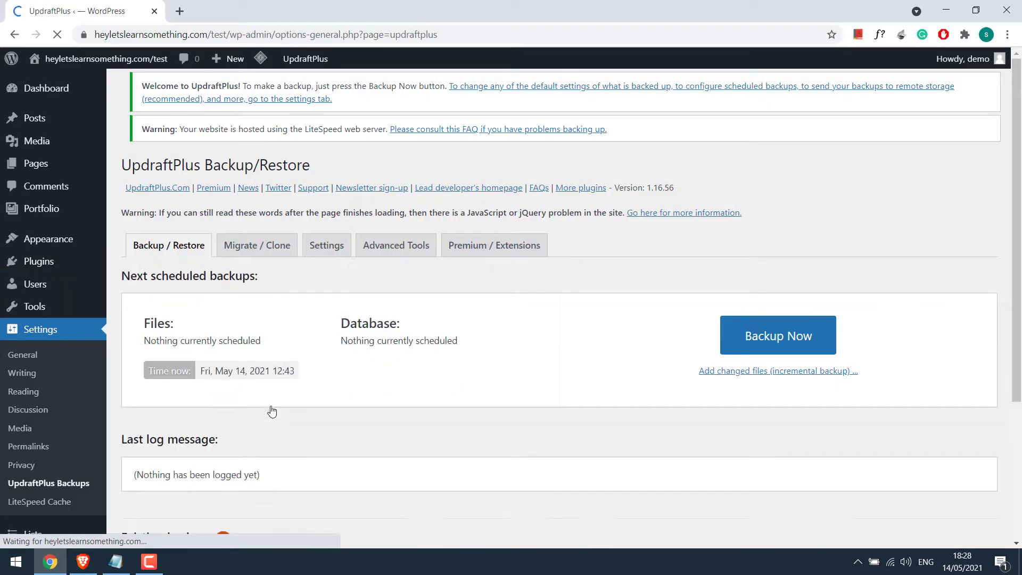
click(984, 123)
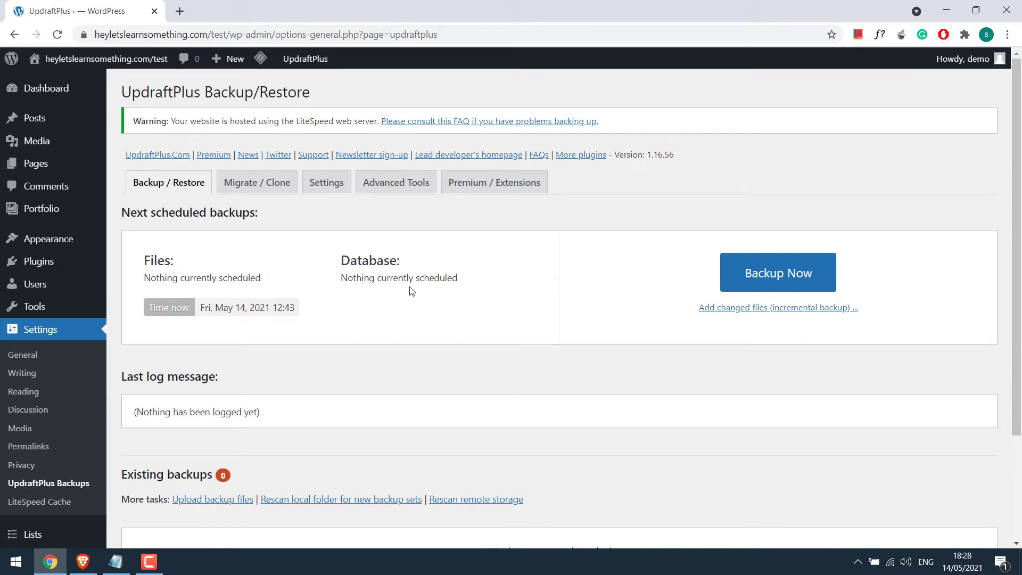
Step: In the UpdraftPlus Settings tab, set the files backup schedule to Weekly
click(327, 183)
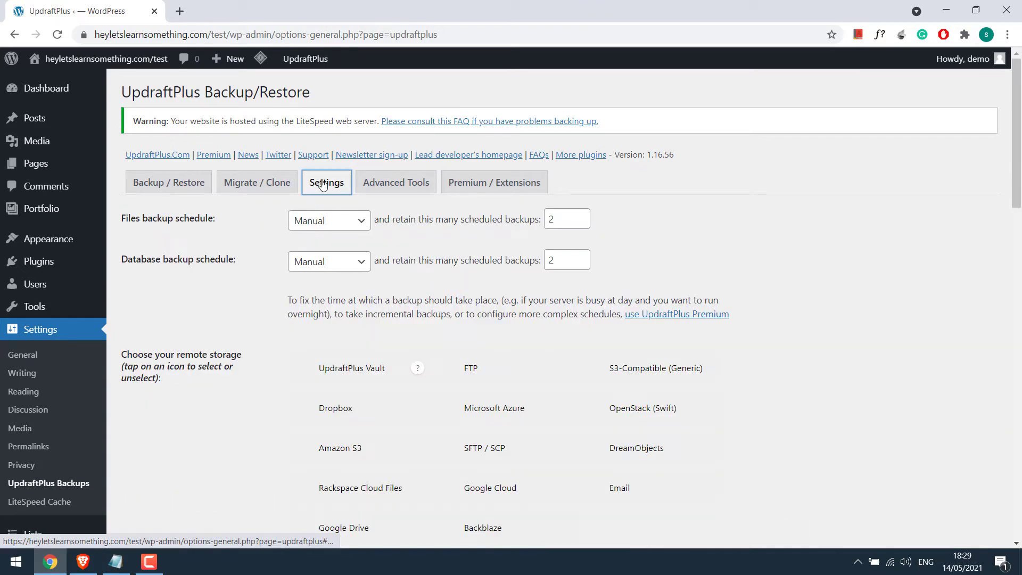
scroll(939, 154, down, 4)
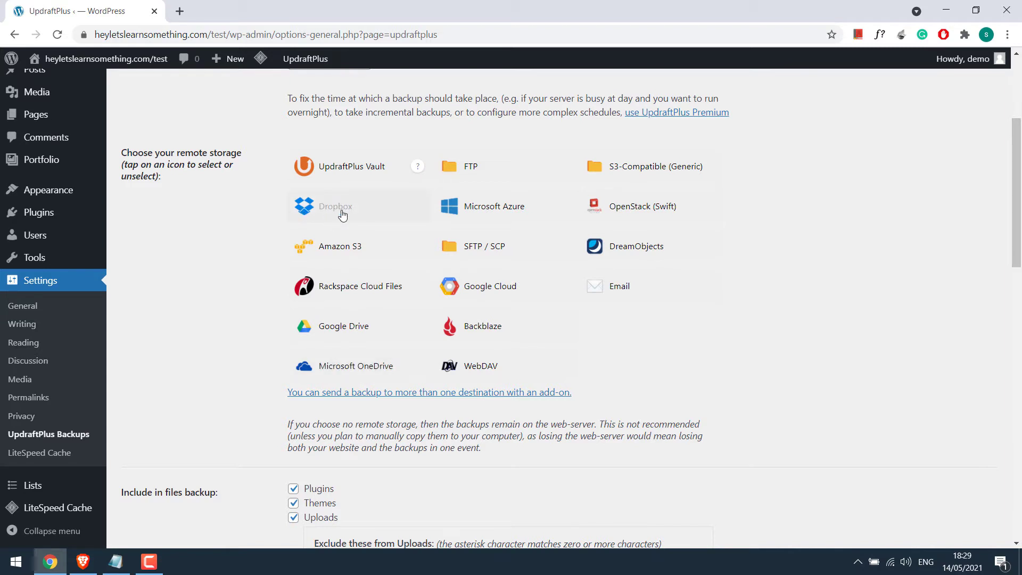
scroll(1006, 234, up, 4)
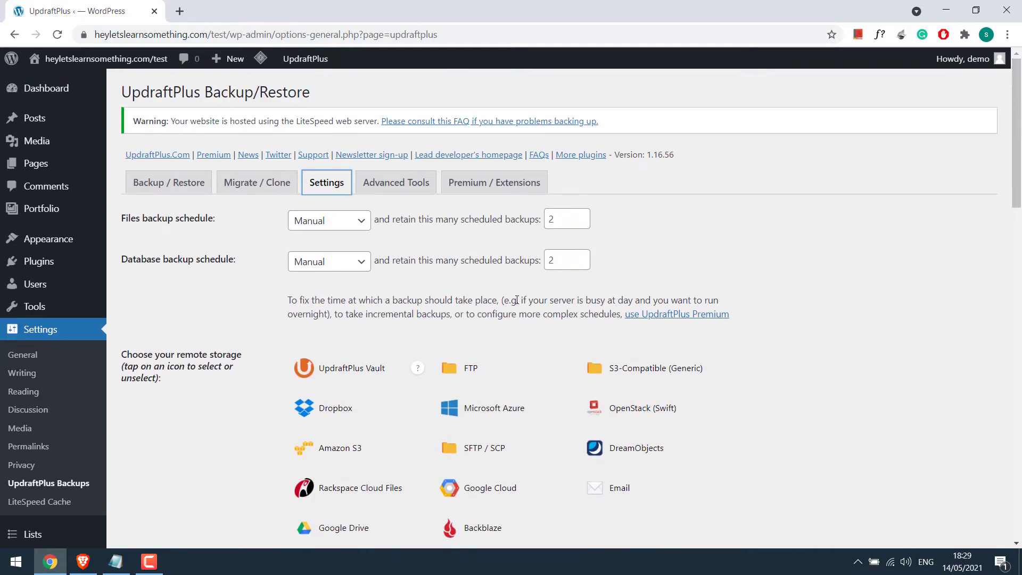
click(363, 223)
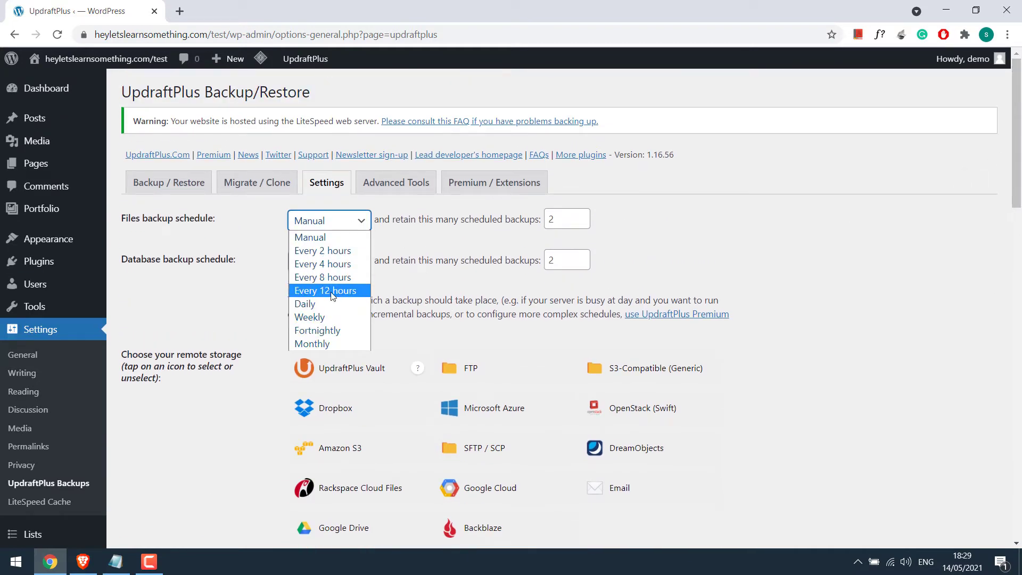
click(328, 317)
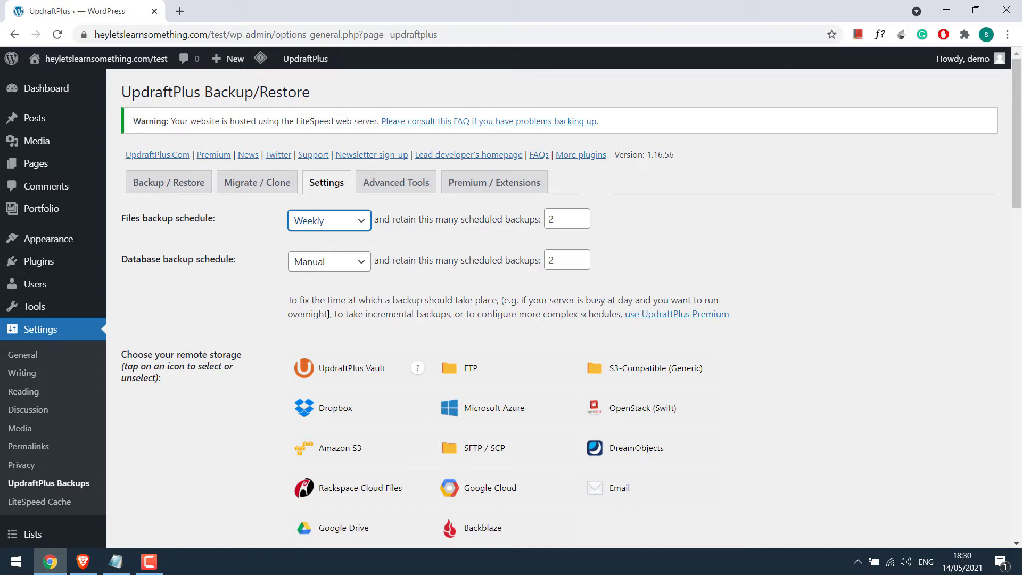
Step: Set the database backup schedule to Weekly, leaving retention at 2 backups
click(355, 261)
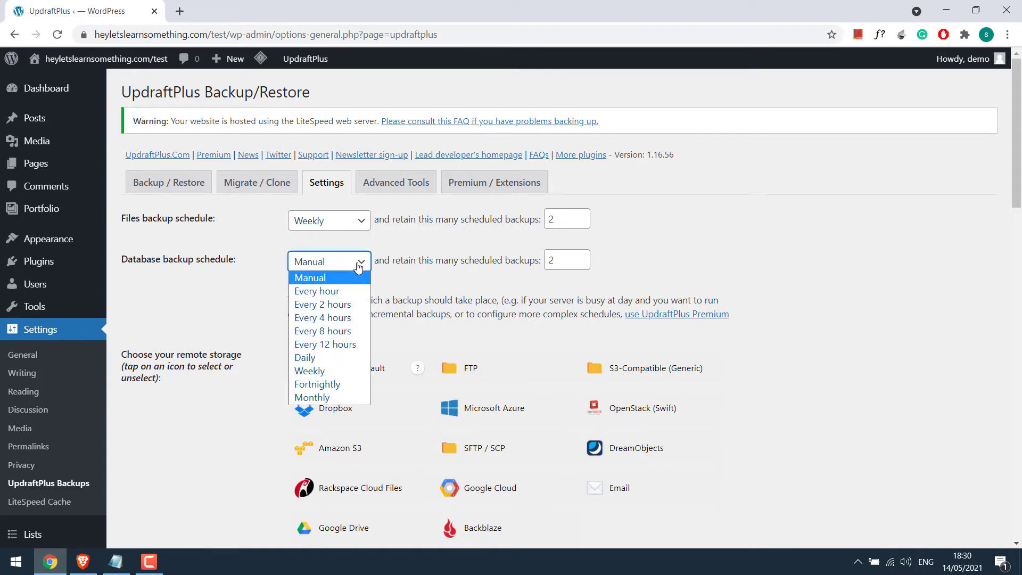
click(318, 371)
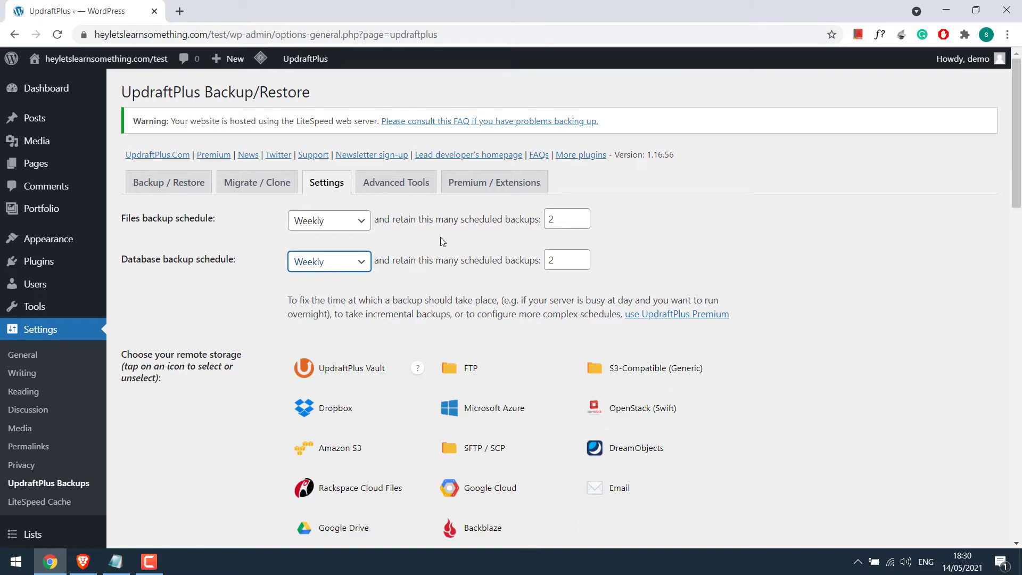
double_click(559, 219)
click(552, 263)
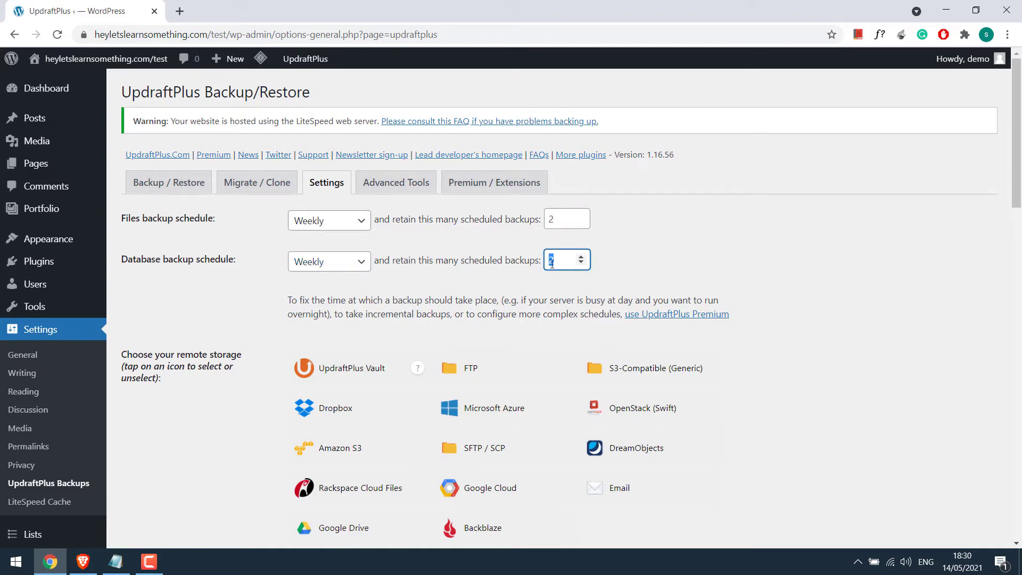
click(525, 279)
scroll(1011, 206, down, 3)
scroll(1011, 207, down, 1)
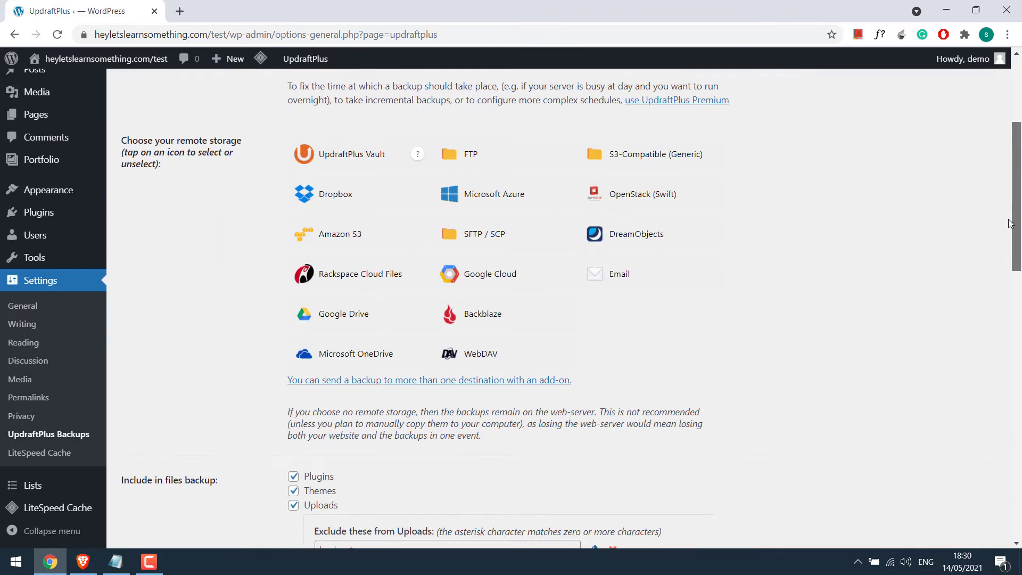
Step: Choose Dropbox as remote storage and expand the expert settings
click(346, 198)
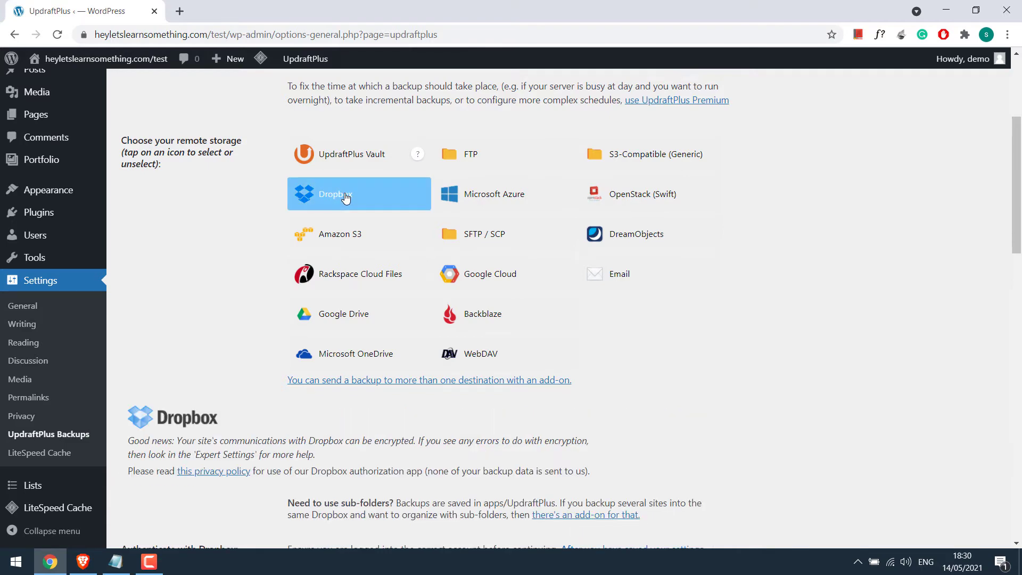
drag(1016, 183, 1018, 324)
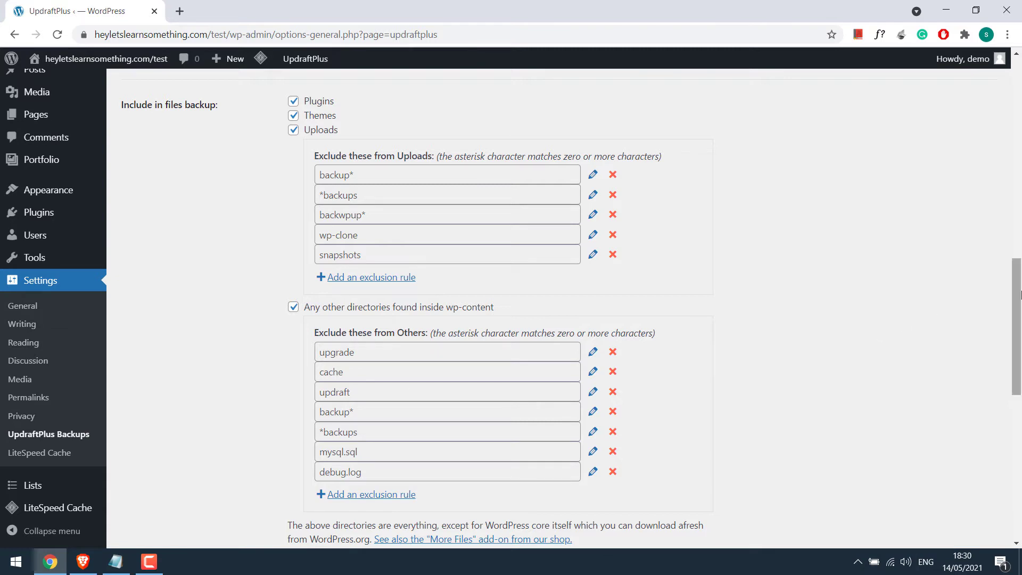
drag(1017, 298, 1017, 378)
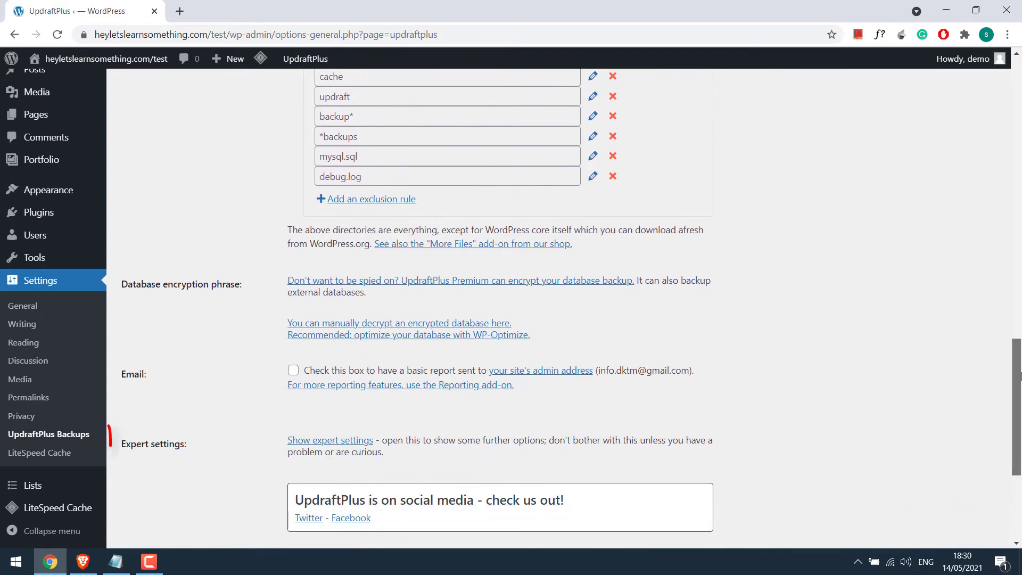
click(317, 441)
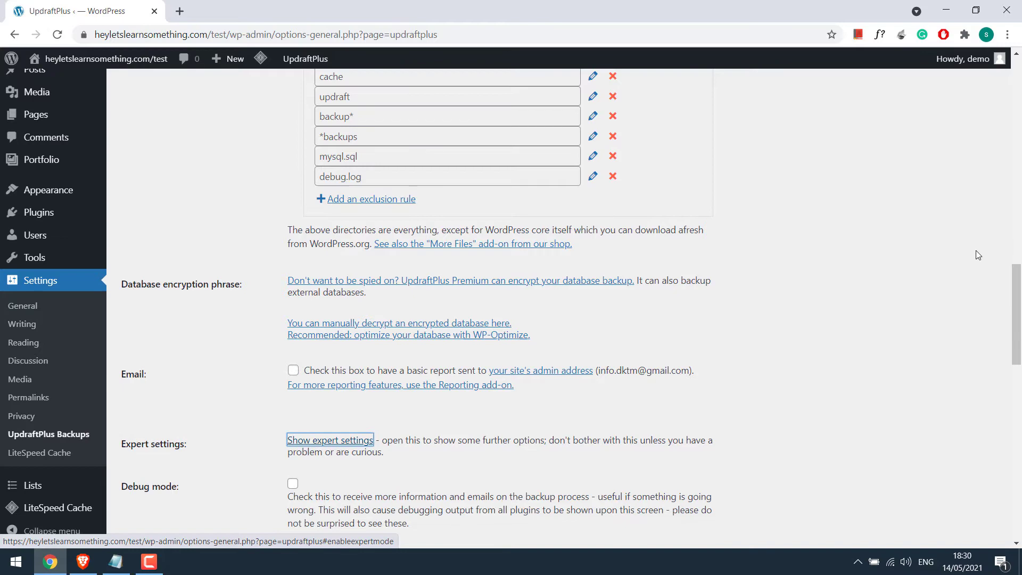
drag(1017, 272, 1018, 341)
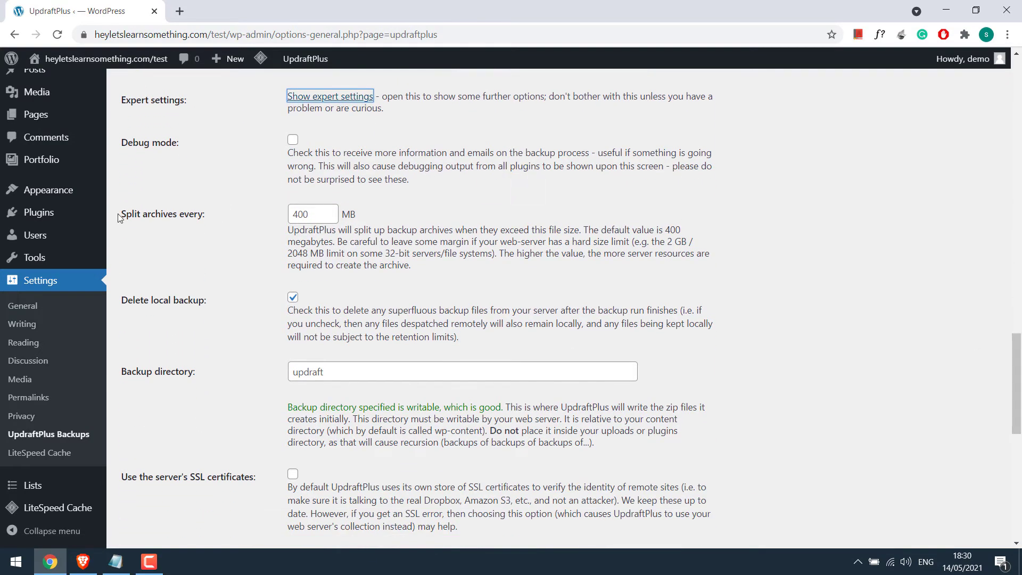
Step: Review the split archives setting, typing 25 in its size field, and highlight the backup directory name
drag(121, 96, 202, 212)
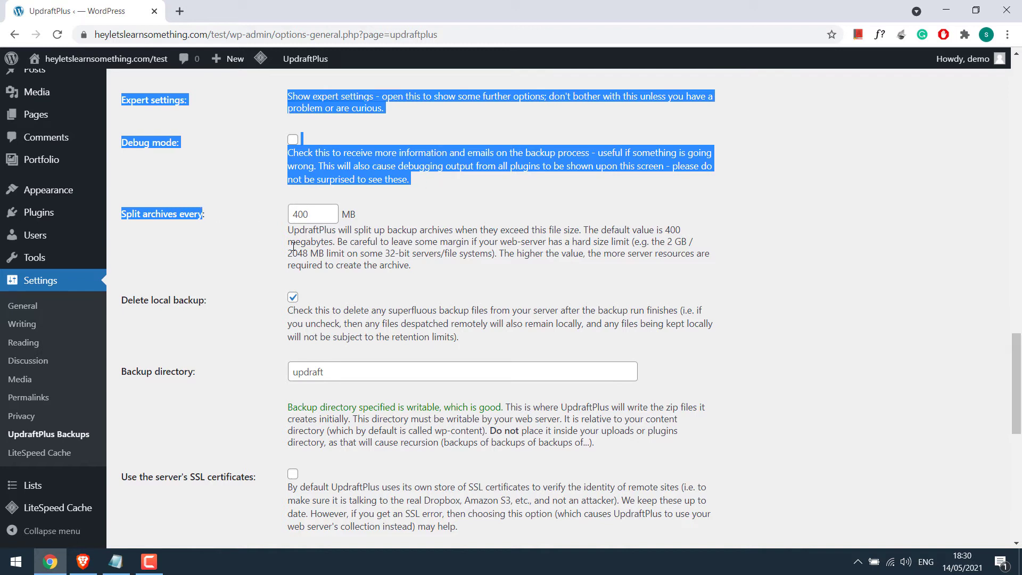
drag(288, 231, 412, 266)
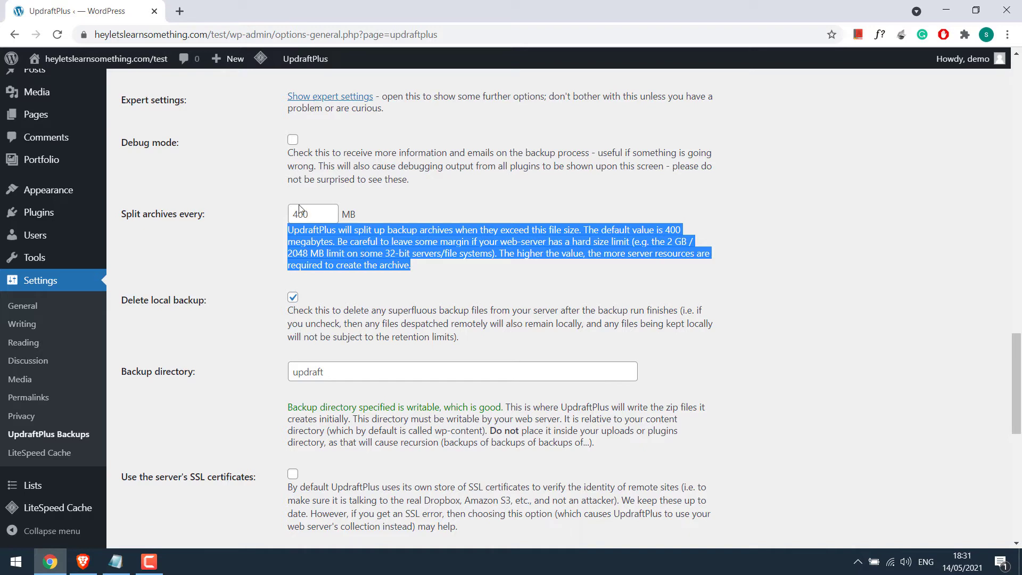
double_click(288, 213)
text(25)
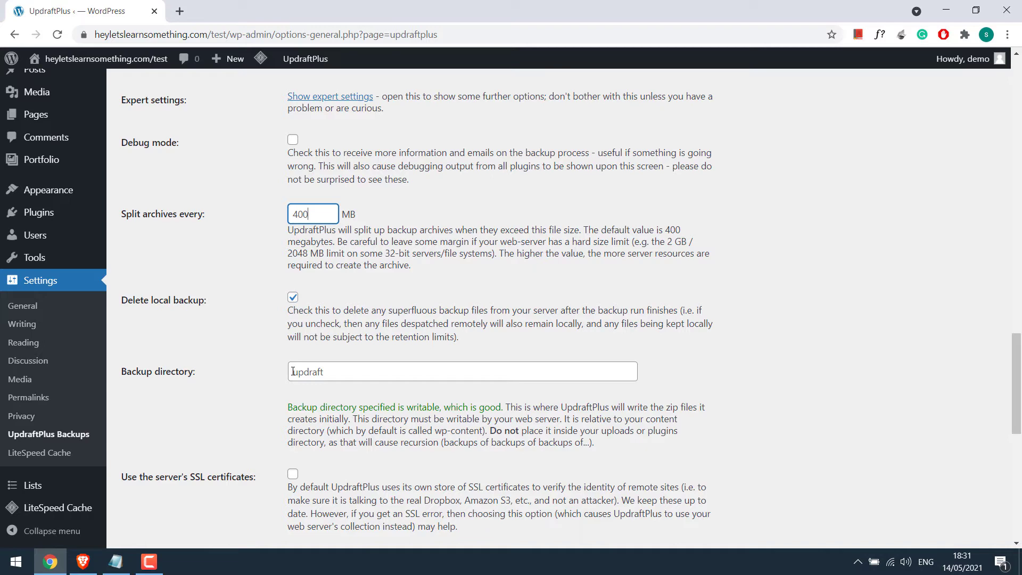
drag(293, 372, 338, 369)
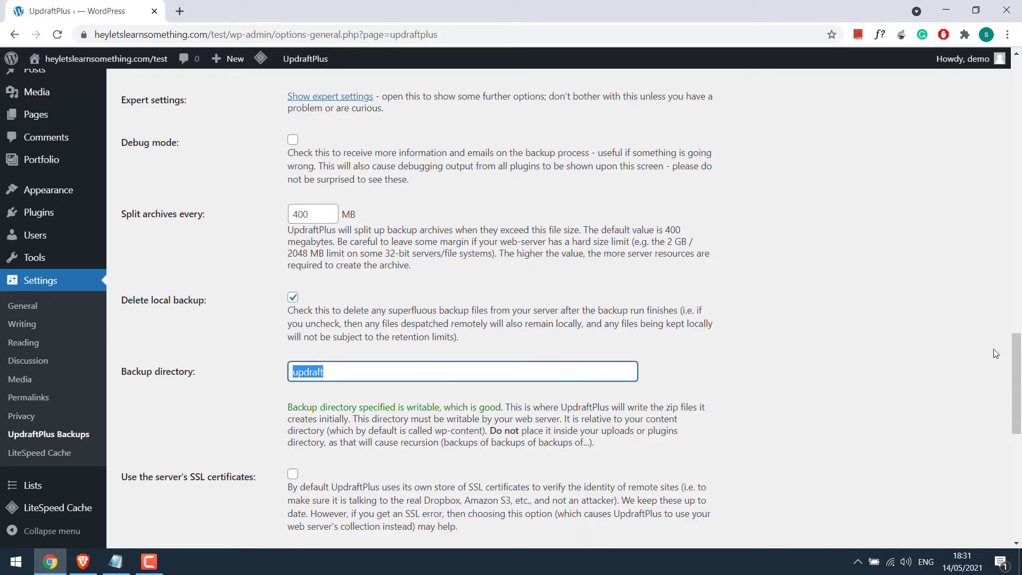
scroll(503, 429, down, 10)
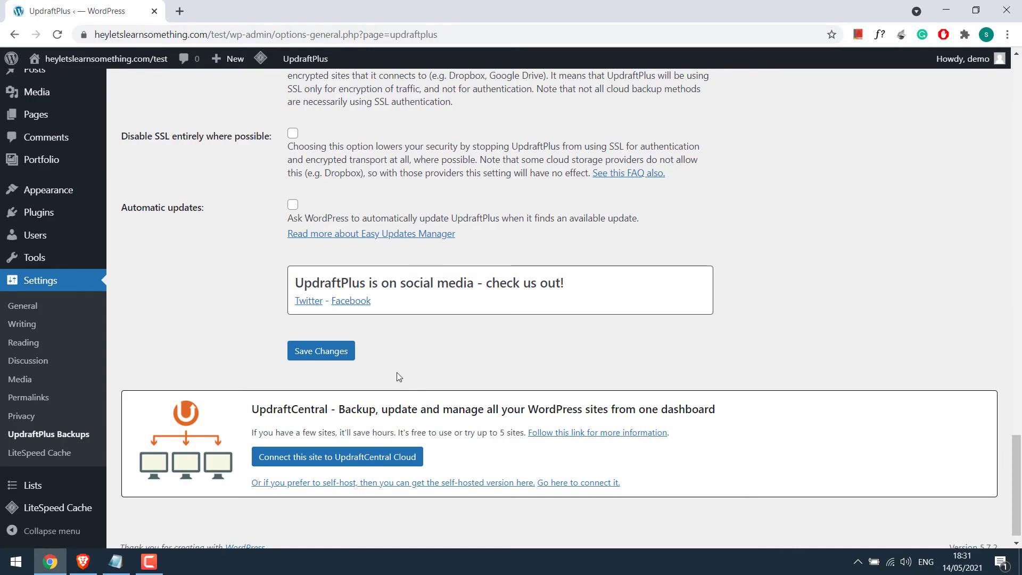
Step: Save the UpdraftPlus settings and follow the link to authorize the Dropbox account
click(316, 353)
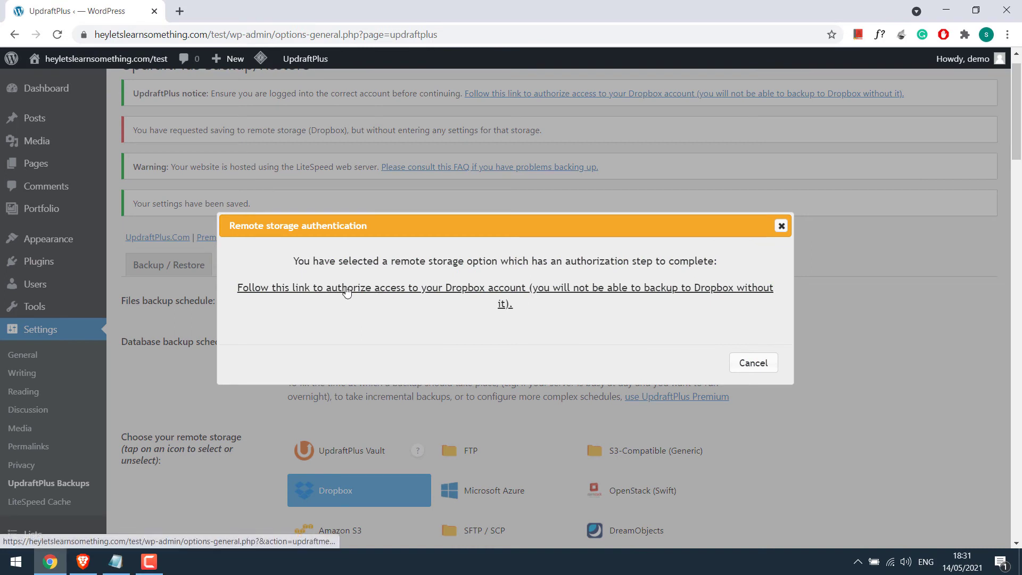
click(512, 298)
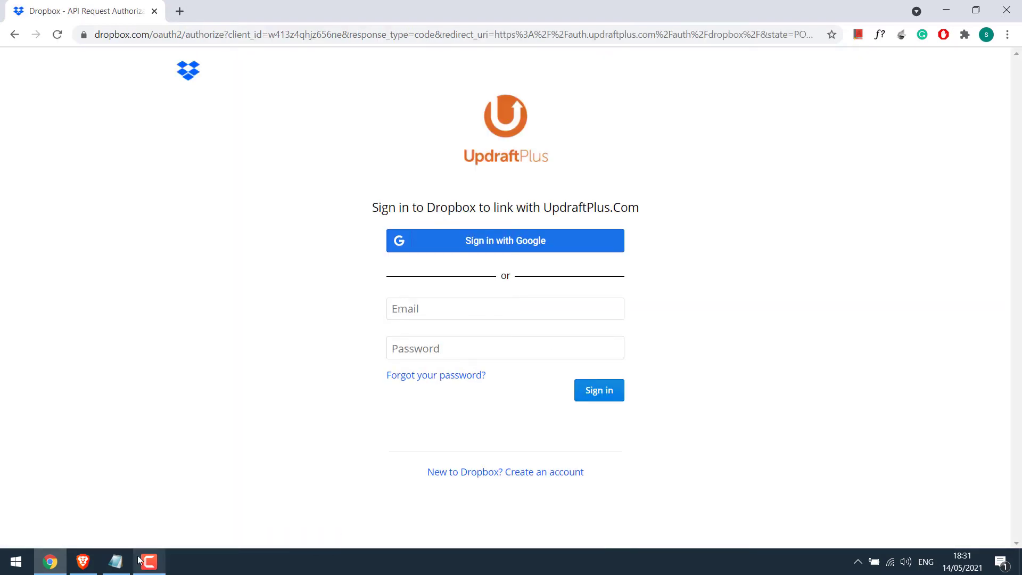
Step: Sign in to Dropbox with the account e-mail and password, then allow UpdraftPlus.Com access
click(115, 562)
key(ctrl+c)
click(730, 9)
key(ctrl+v)
click(419, 348)
text(••••••••••••)
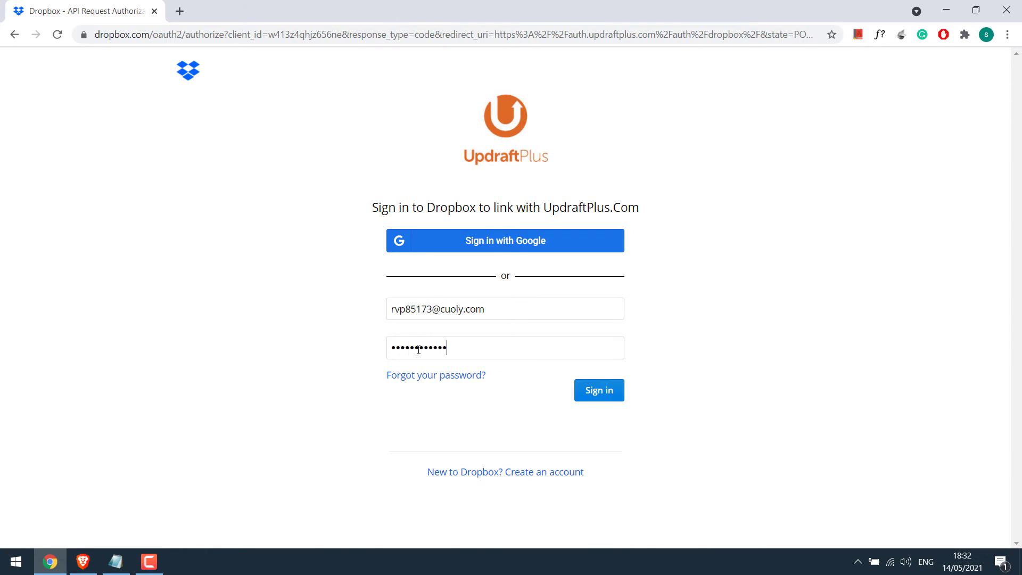
key(Return)
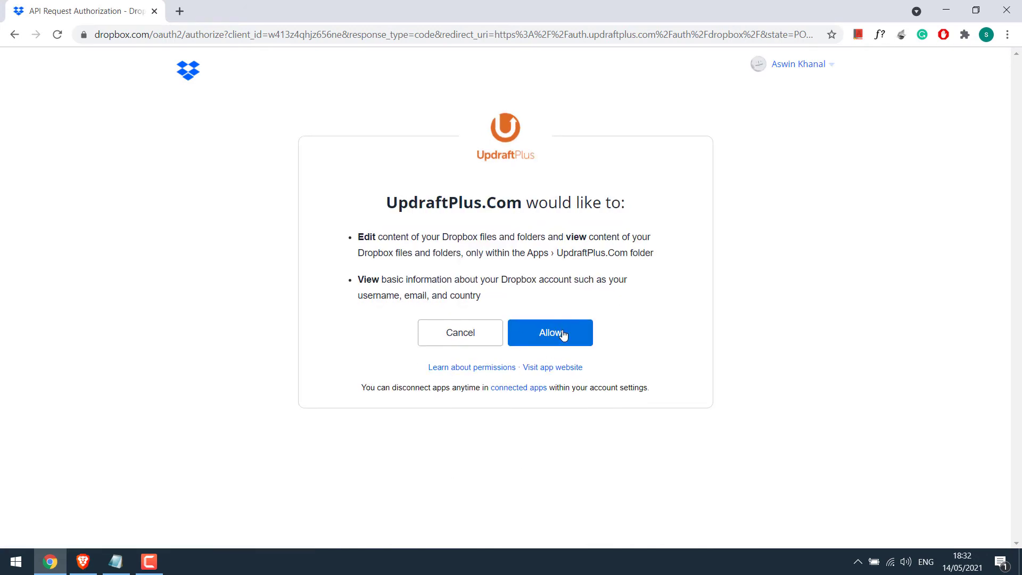
click(563, 336)
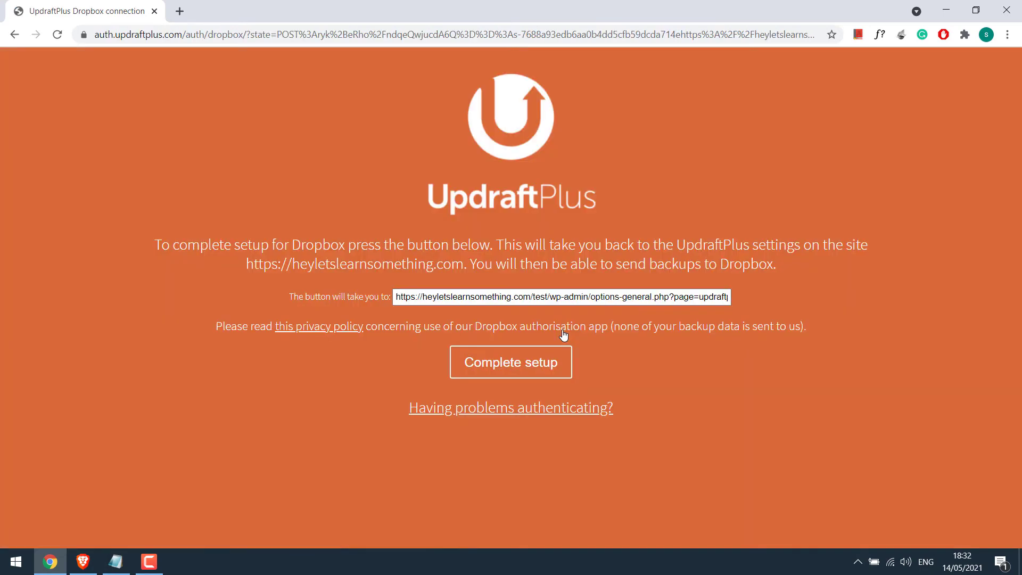
Step: Complete the Dropbox setup, re-enter the WordPress password, and continue back to UpdraftPlus
click(514, 361)
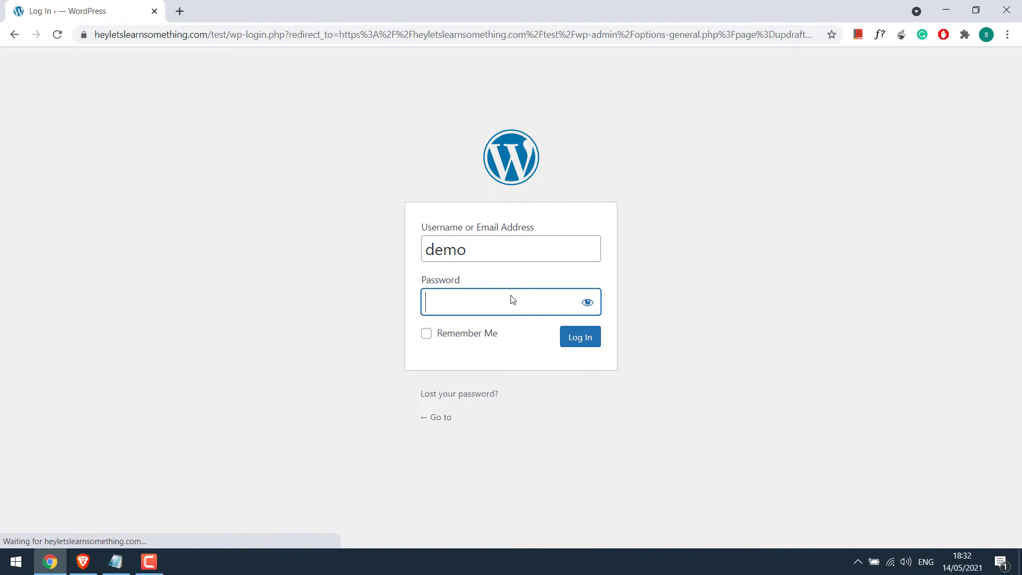
text(**************)
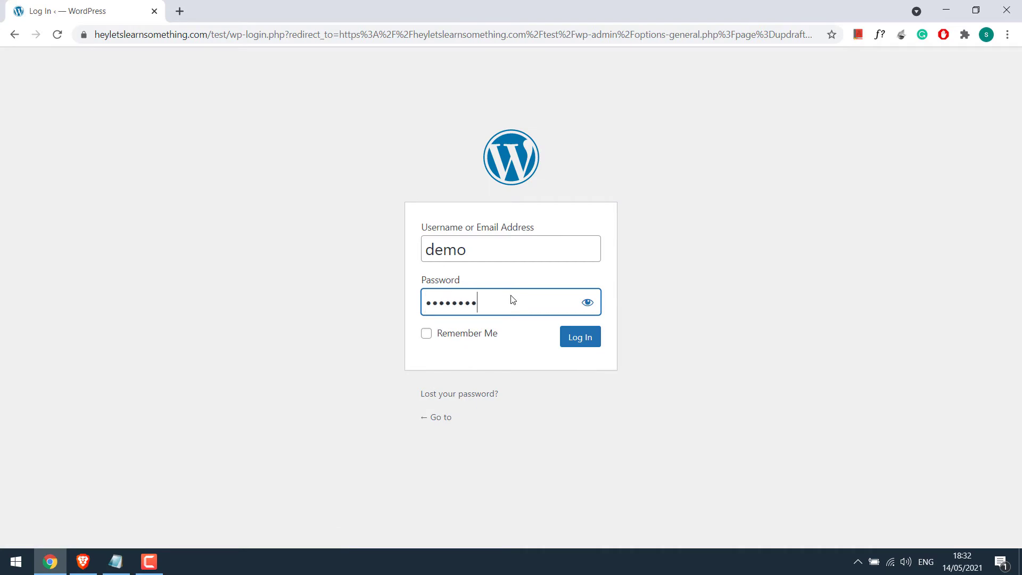
key(Return)
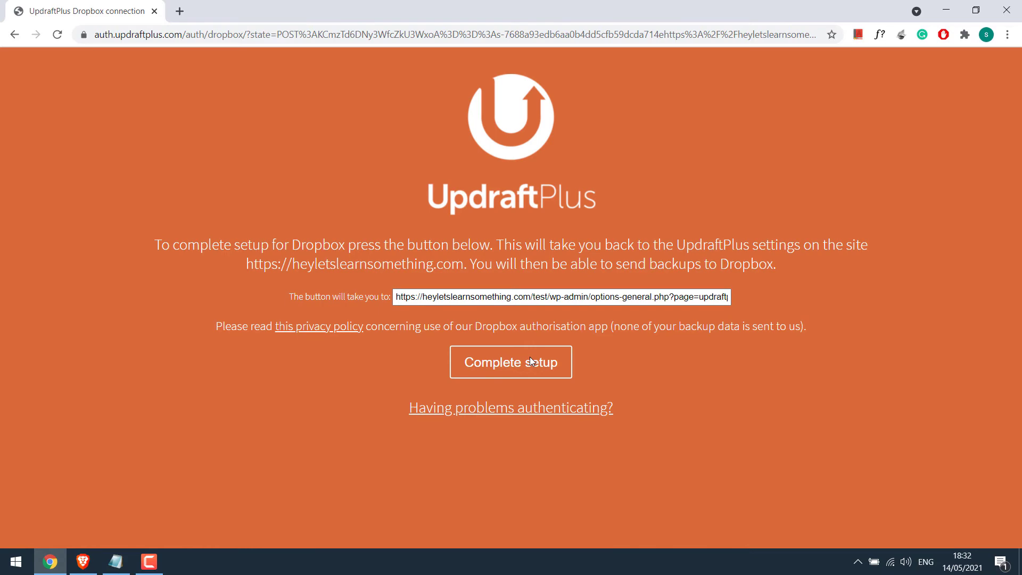
click(530, 361)
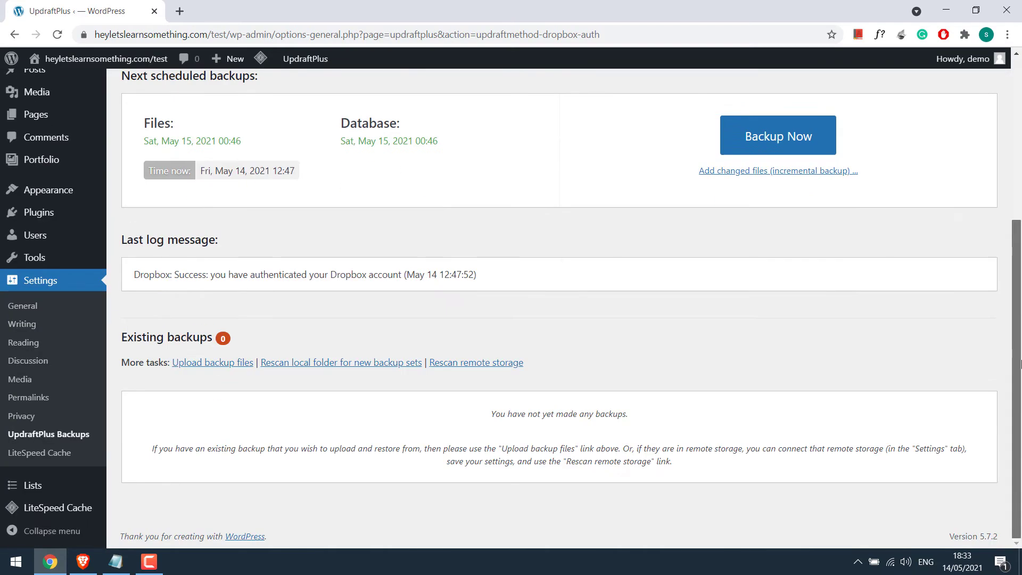
Step: Run Backup Now of database and files to Dropbox and close the backup-finished message
scroll(387, 324, up, 5)
click(326, 299)
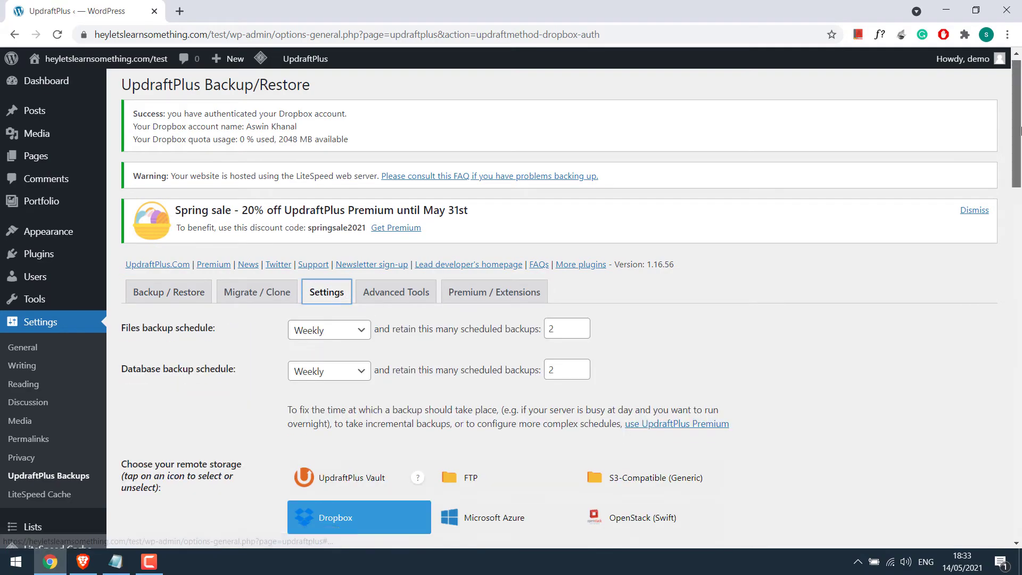
mouse_move(1017, 72)
mouse_down()
mouse_move(1016, 293)
mouse_move(1017, 69)
mouse_up()
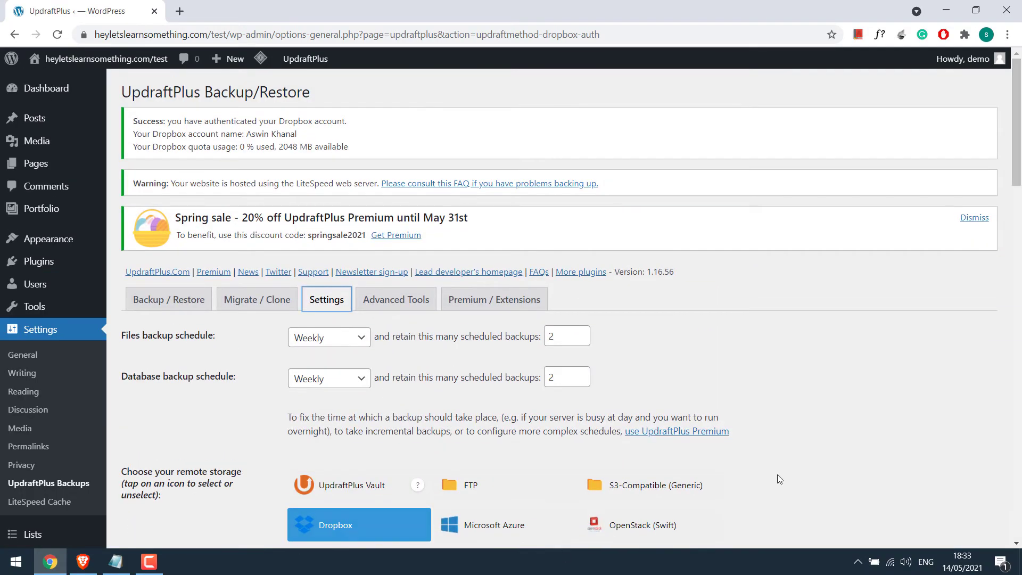
click(171, 300)
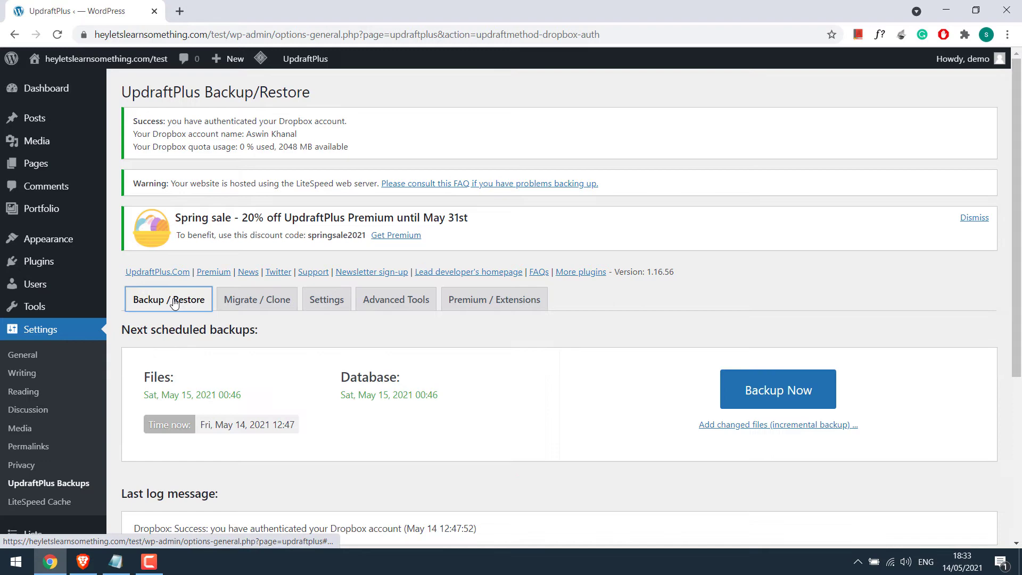
click(771, 392)
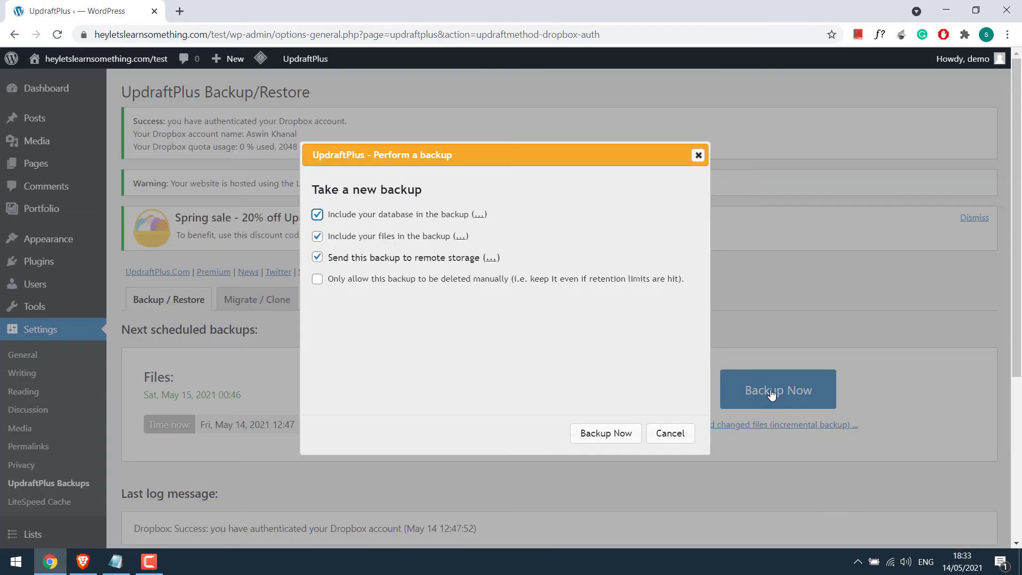
click(608, 434)
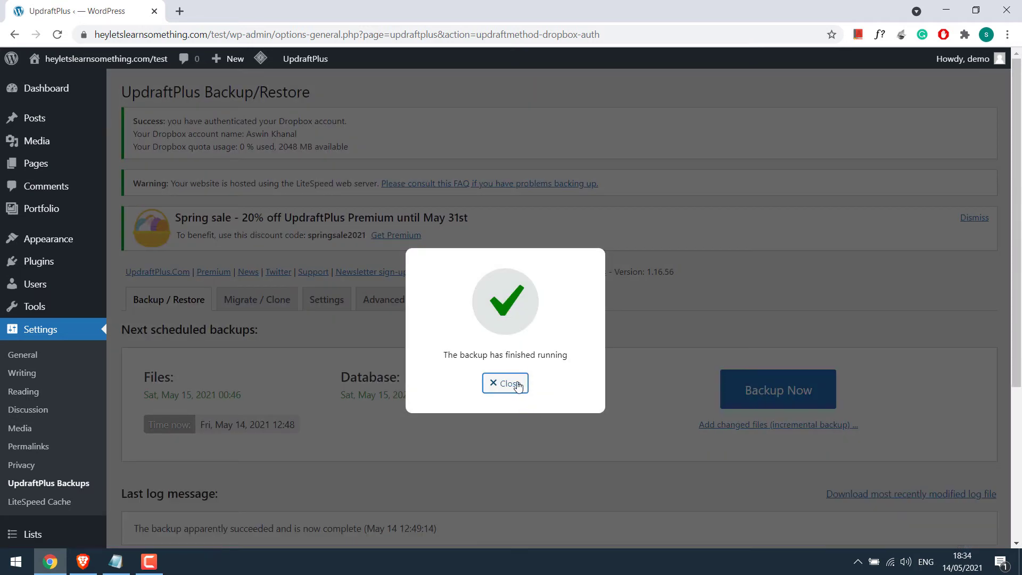
click(516, 384)
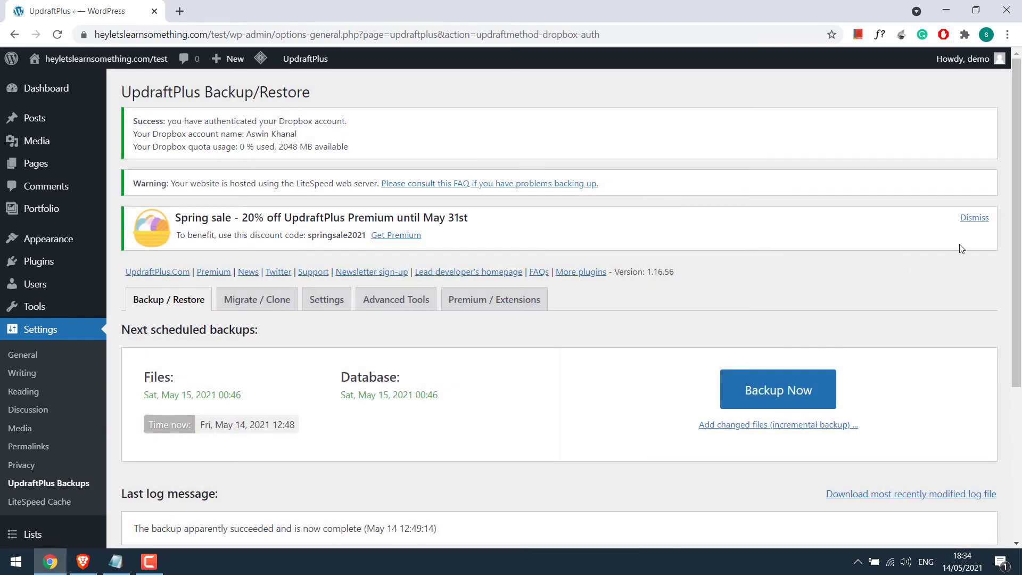
scroll(1020, 358, down, 5)
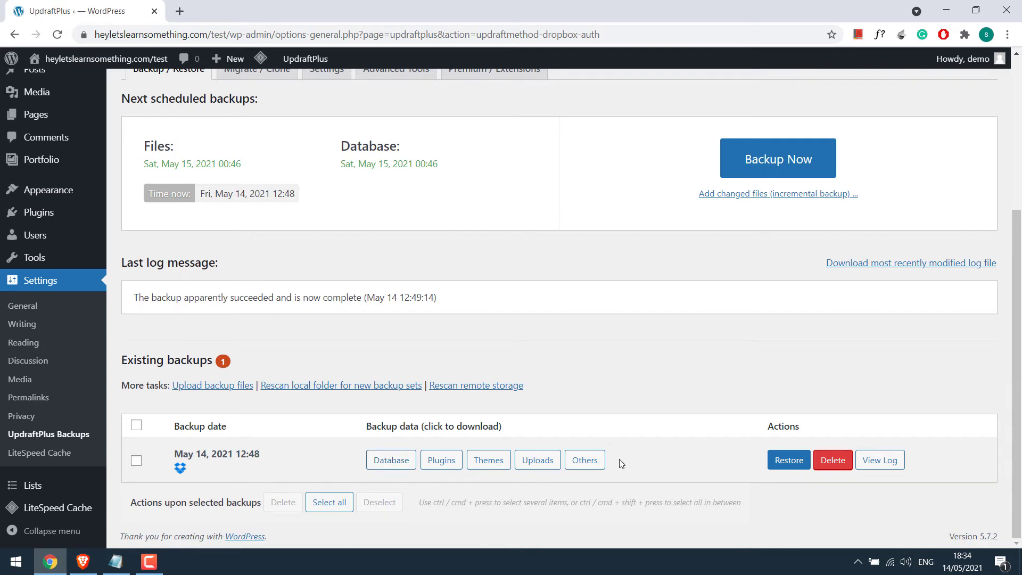
Step: Check Dropbox's Apps > UpdraftPlus.Com folder for the backup files, then return to WordPress
click(186, 11)
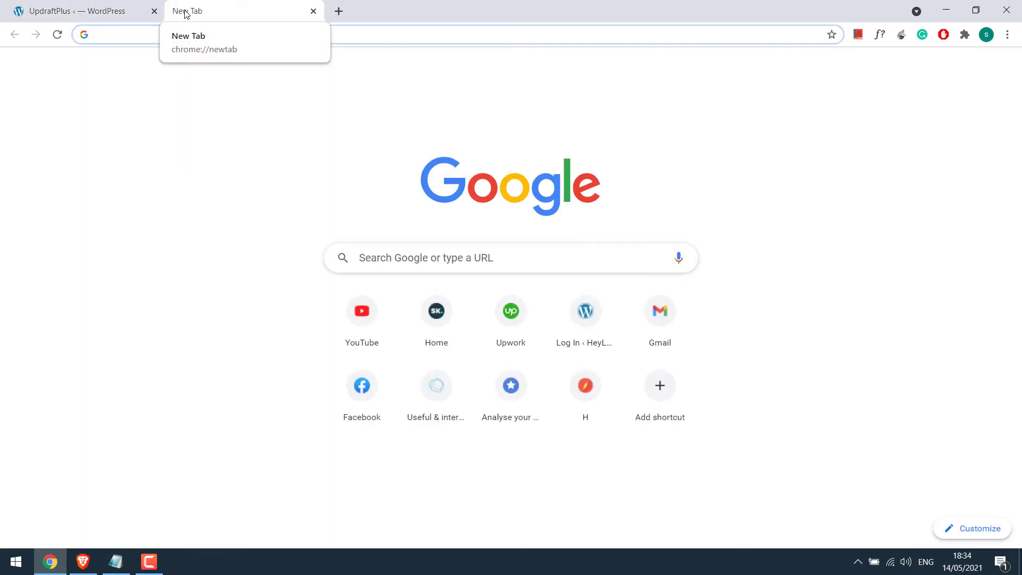
text(dro)
key(Return)
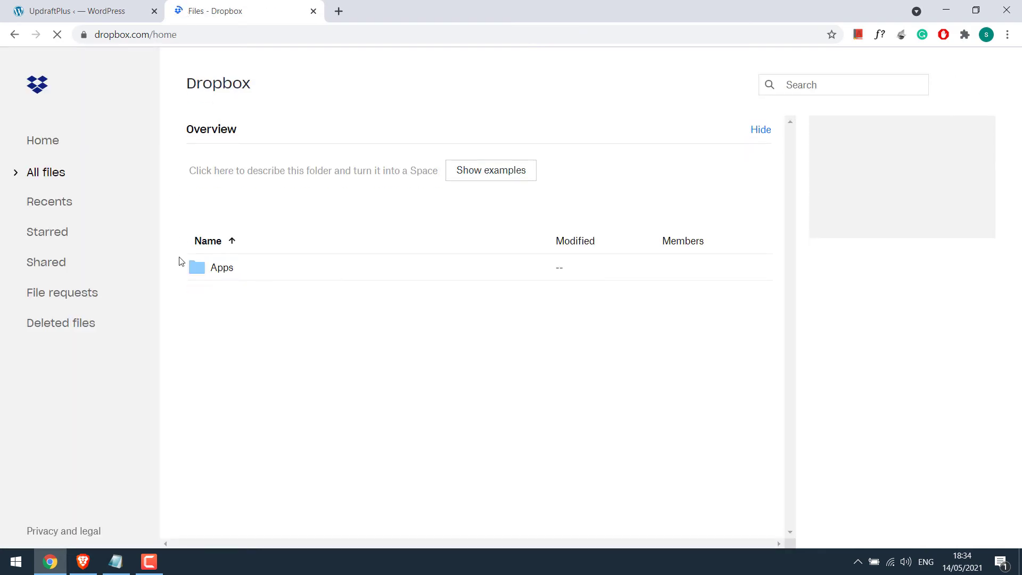
click(223, 272)
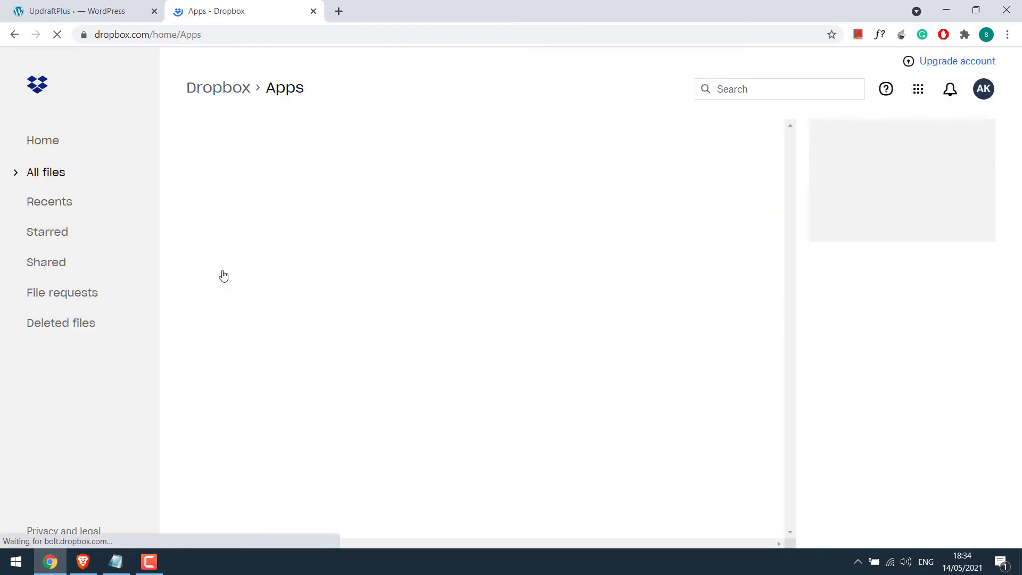
click(243, 272)
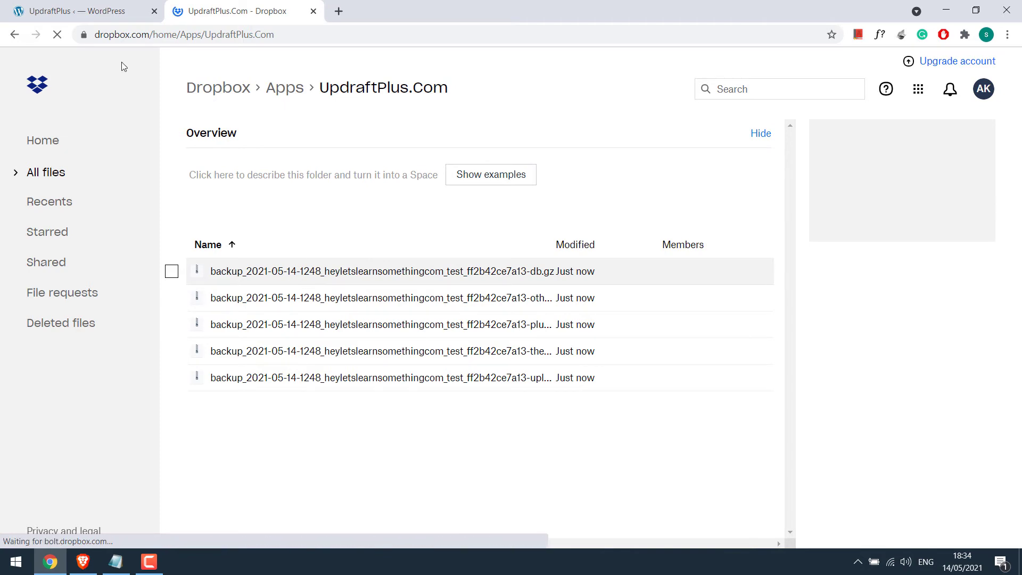
click(80, 10)
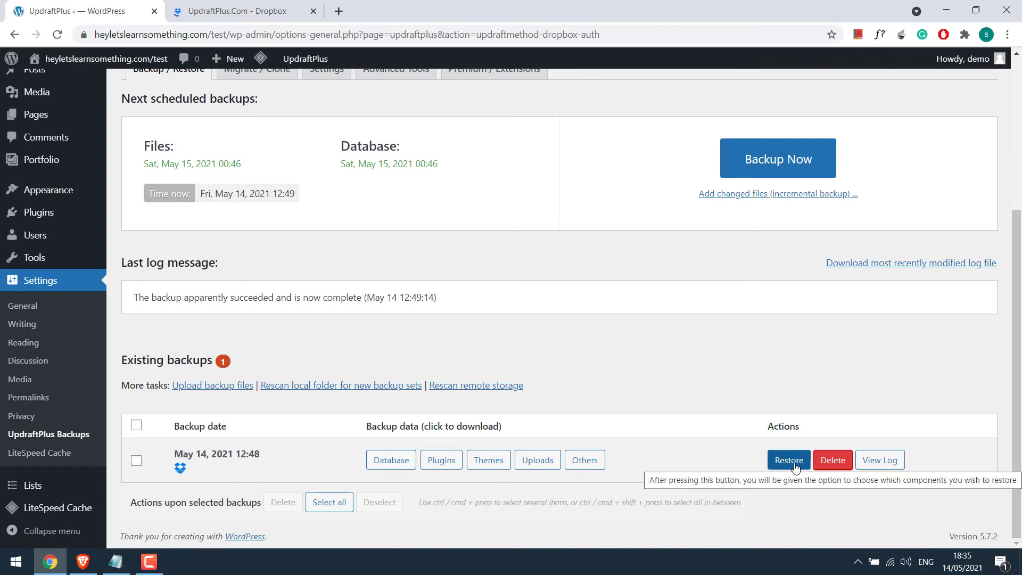
Step: Start restoring the May 14 backup, ticking Plugins, Themes, Uploads, Others and Database
click(793, 465)
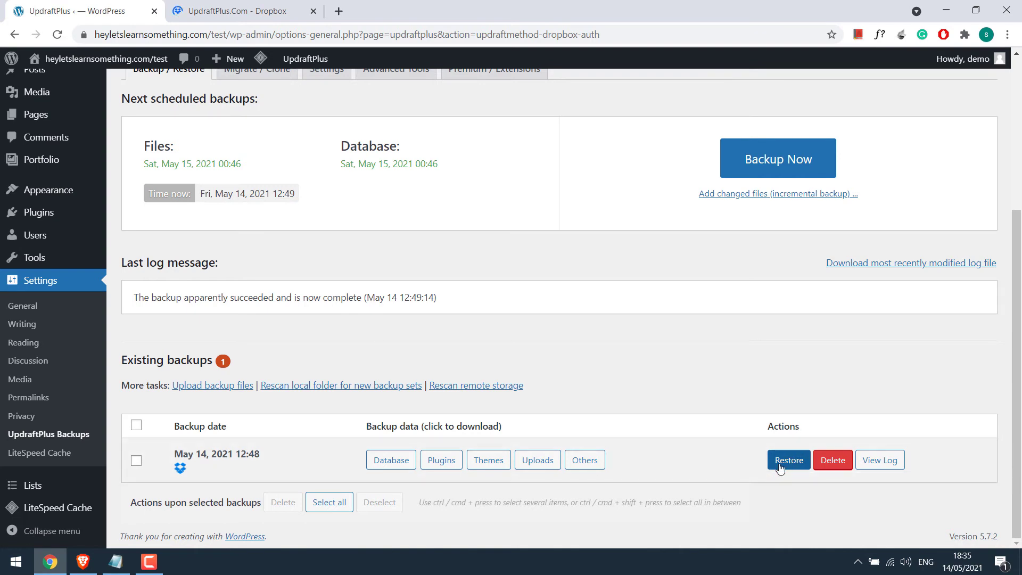
click(787, 465)
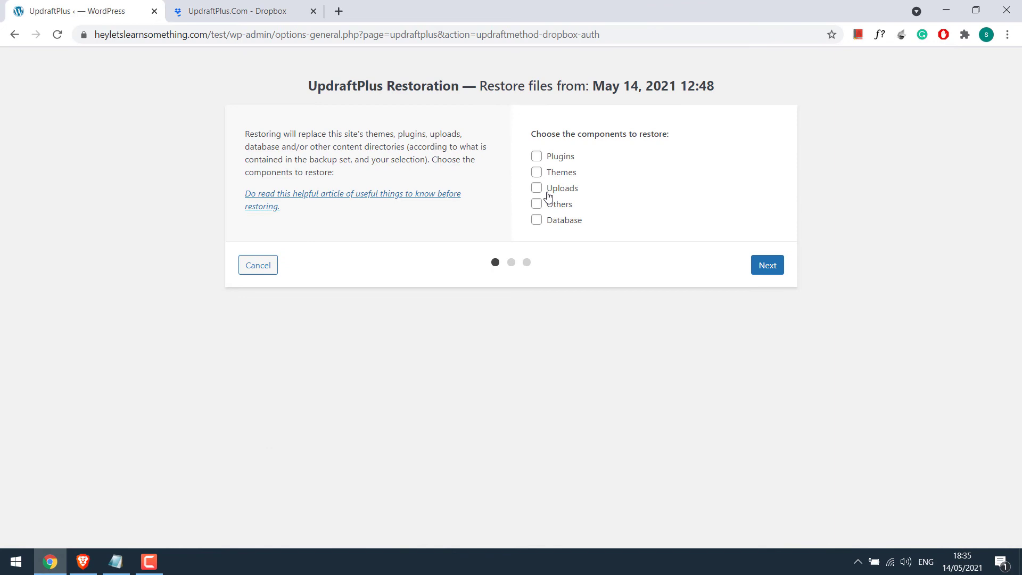
click(537, 157)
click(537, 172)
click(537, 188)
click(537, 204)
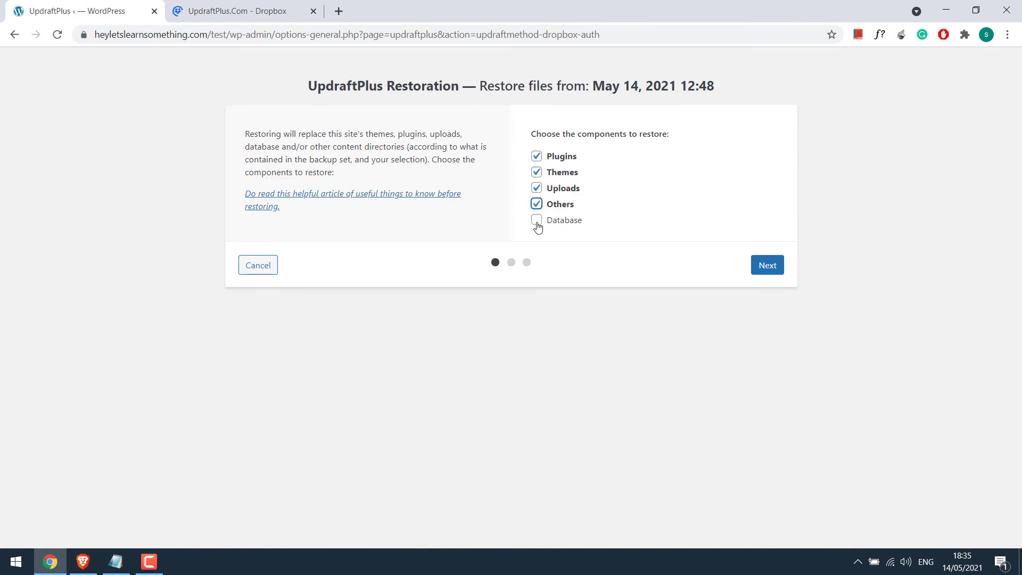
click(537, 219)
Step: Proceed through file preparation and run the restore until 'Restore successful!' appears
click(768, 266)
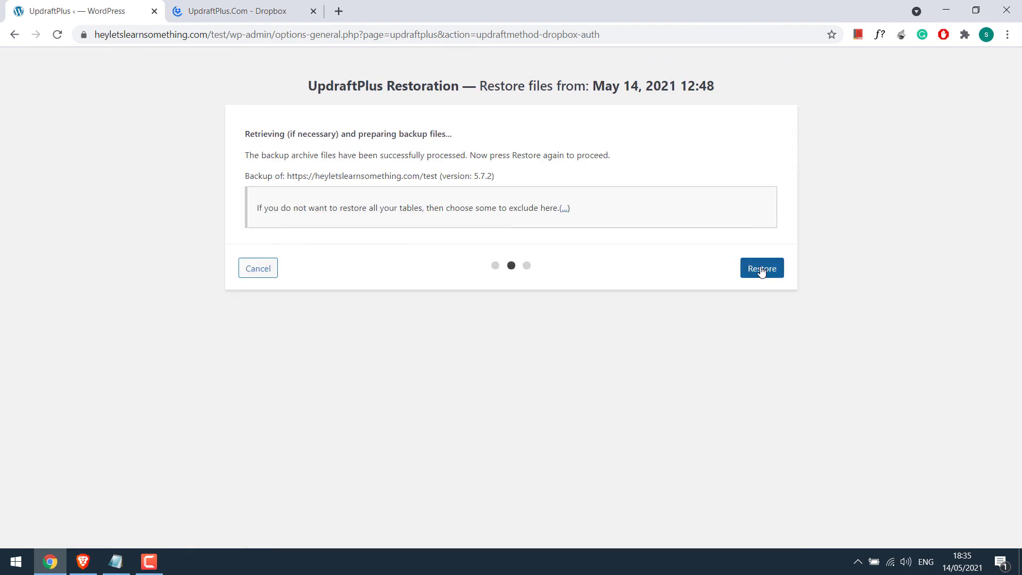
click(761, 271)
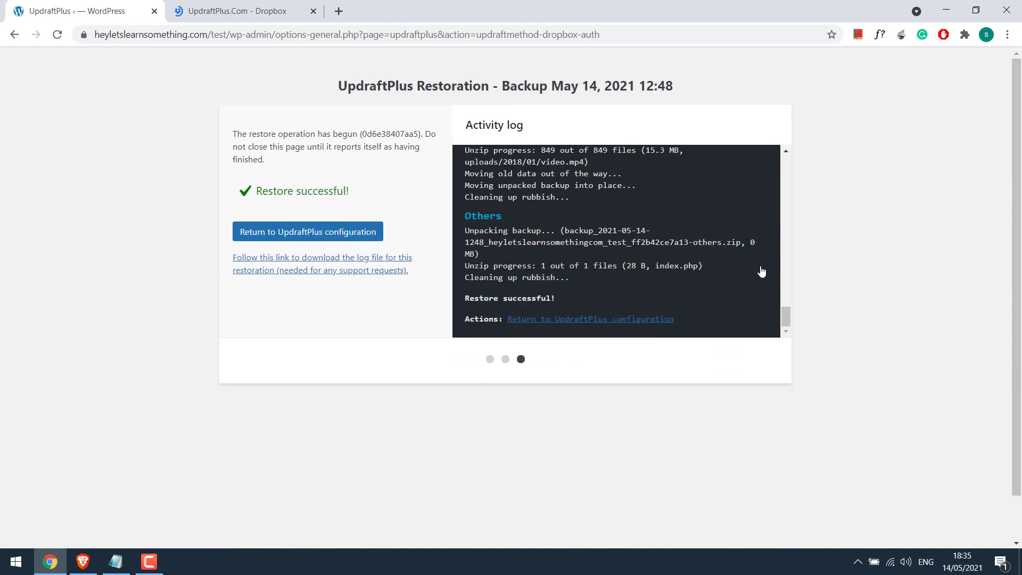
drag(557, 299, 465, 299)
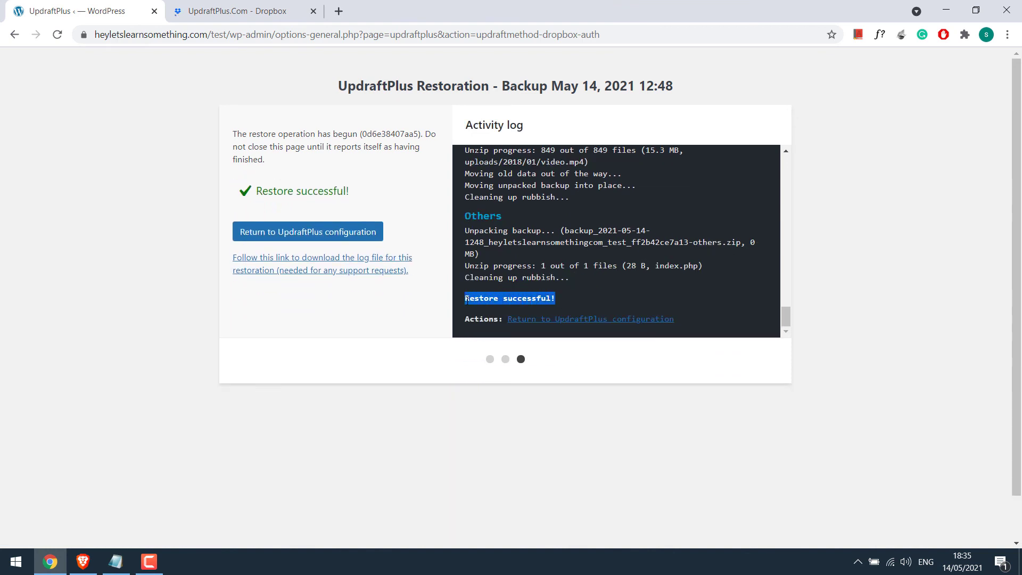
Step: Delete the pre-restore -old directories and return to the Backup/Restore page showing 1 existing backup
click(302, 241)
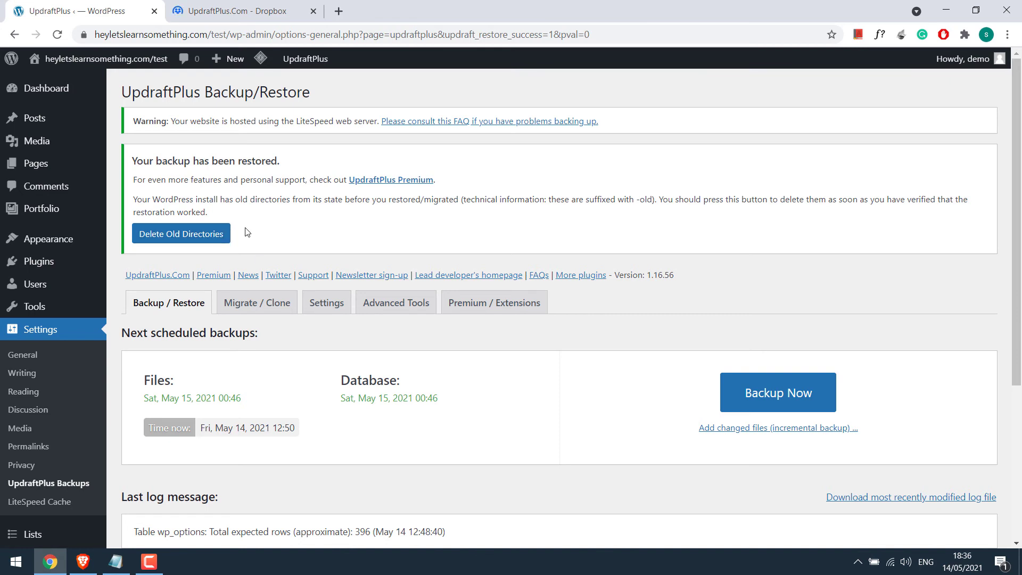
click(186, 240)
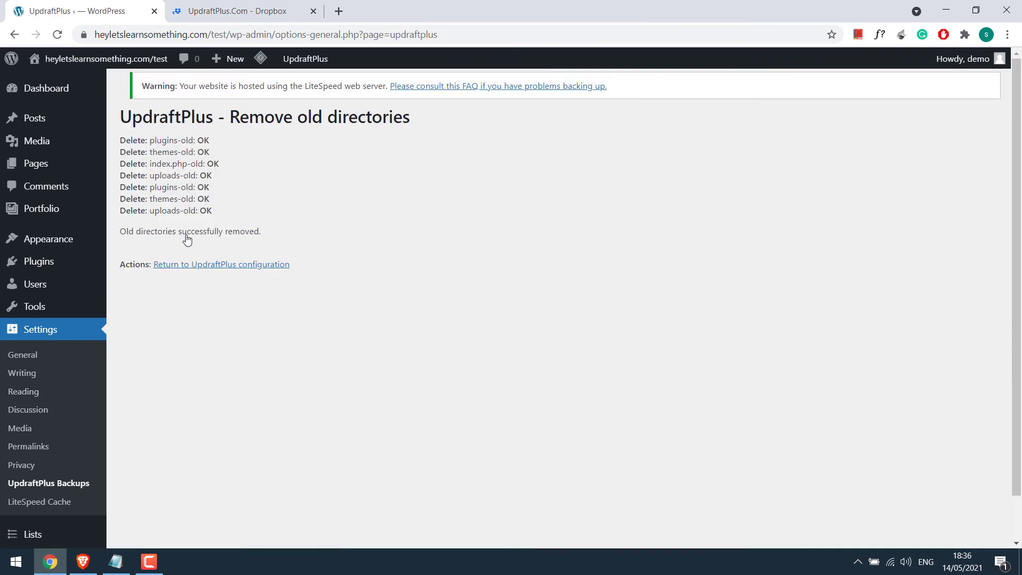
click(242, 264)
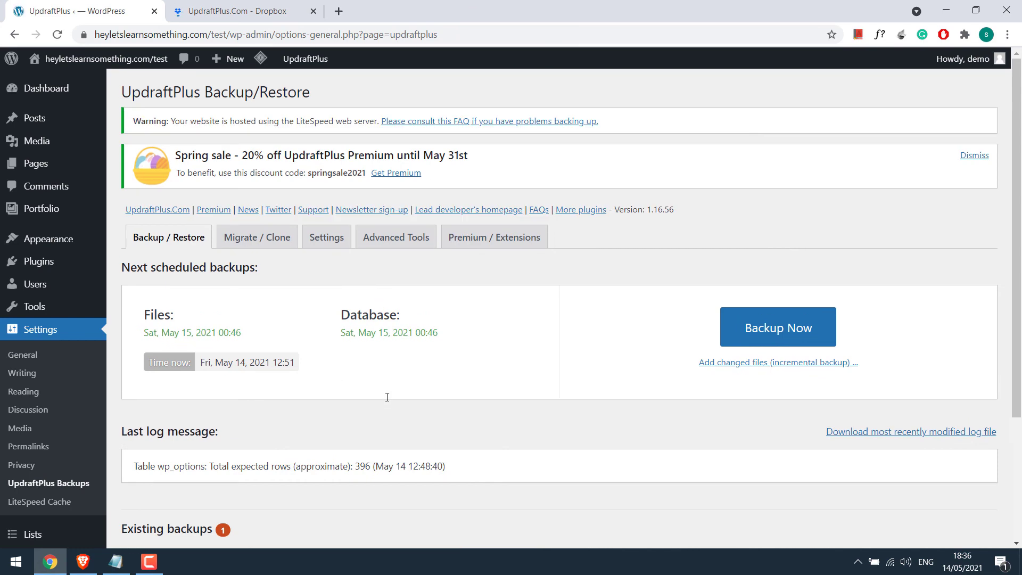
Step: Review the backup schedule and remote storage settings on the UpdraftPlus Settings tab
scroll(391, 392, down, 2)
scroll(391, 391, up, 2)
click(327, 237)
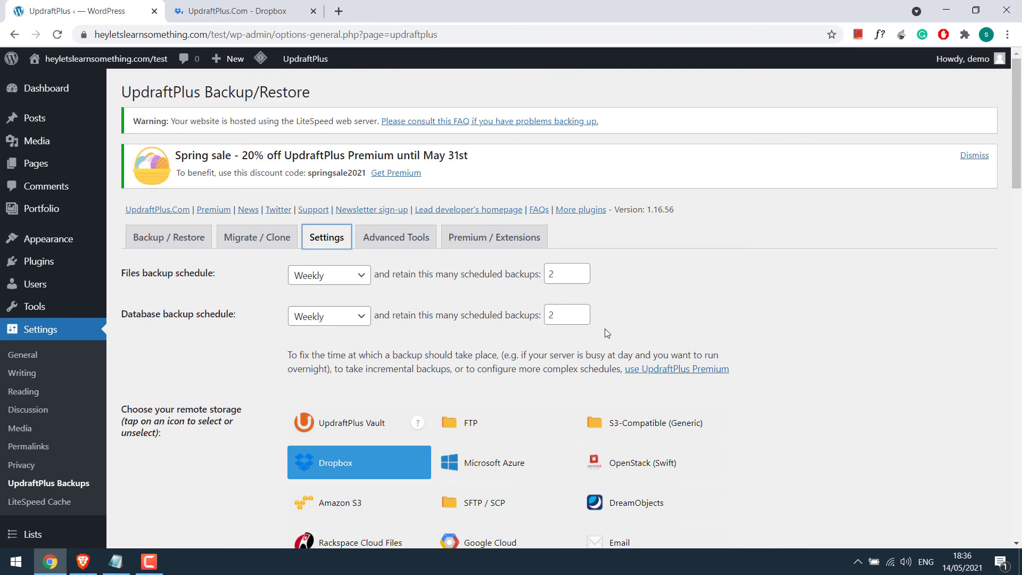
Step: Check the existing backup list, then bring up Dropbox's Apps/UpdraftPlus.Com folder with the five backup files
click(163, 242)
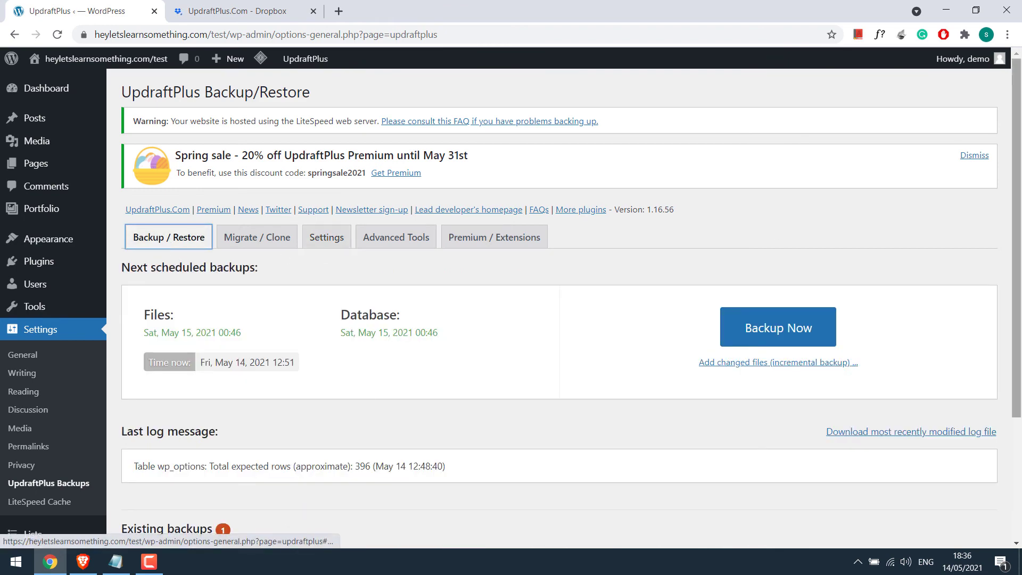
scroll(634, 418, down, 3)
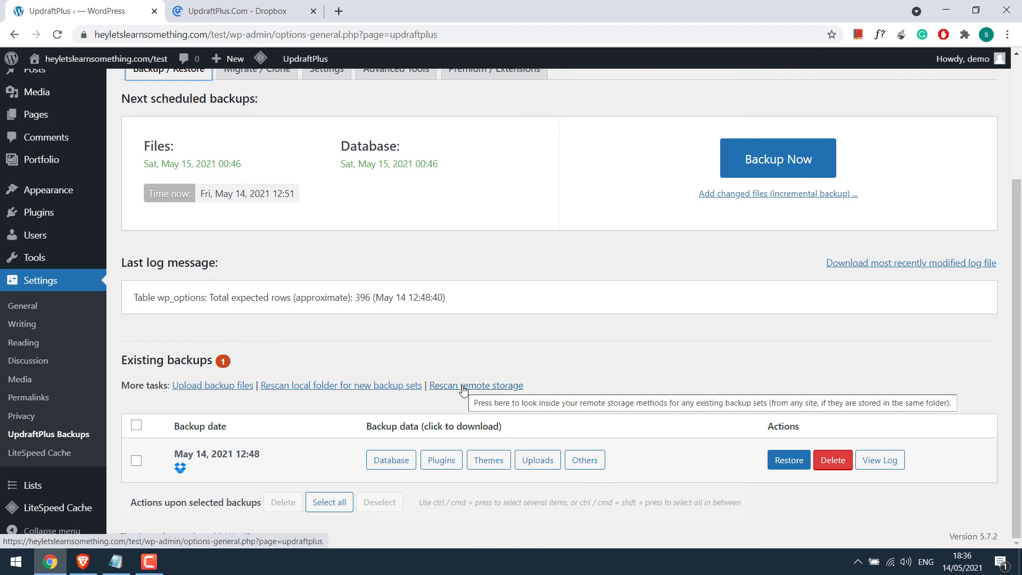
click(271, 7)
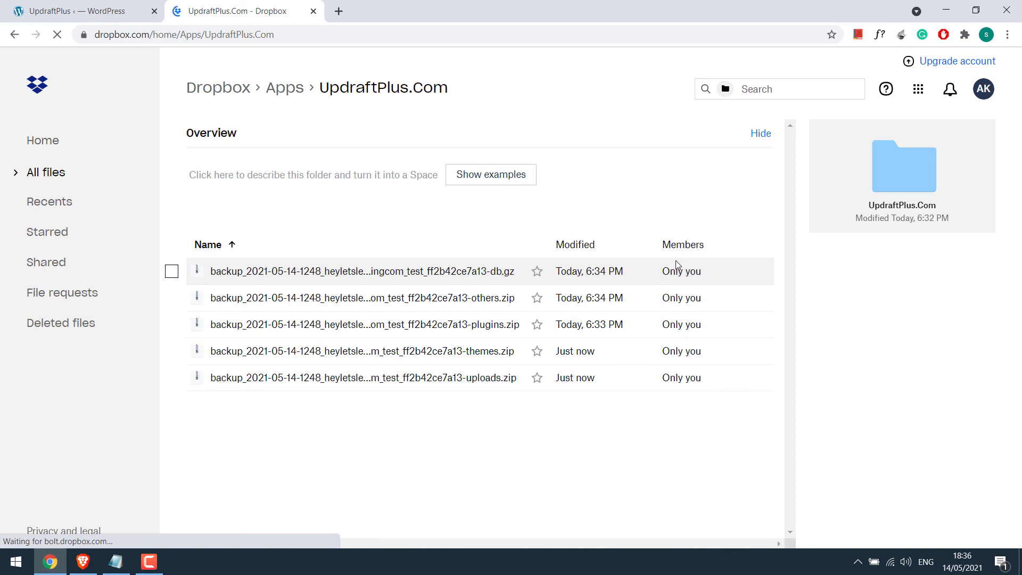
Step: Expand UpdraftPlus.Com under Dropbox Connected apps: connected May 14, 2021, limited to its Apps/UpdraftPlus.Com folder
click(982, 90)
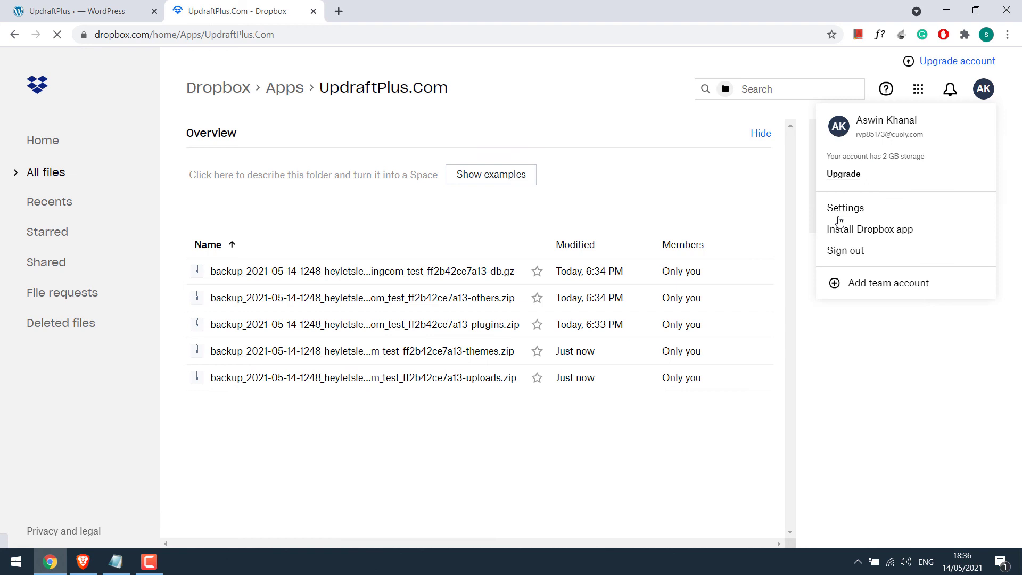
click(839, 212)
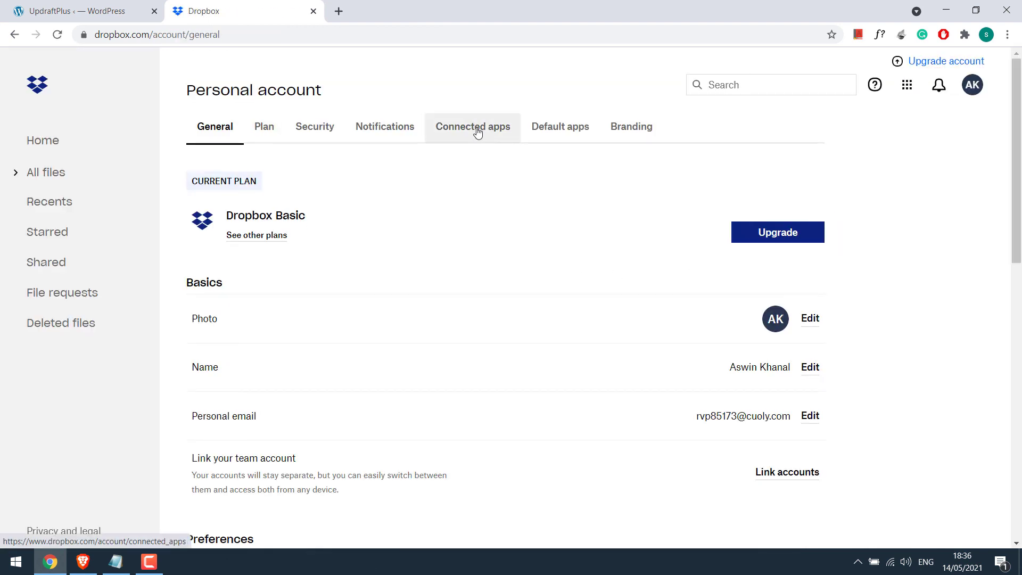
click(486, 129)
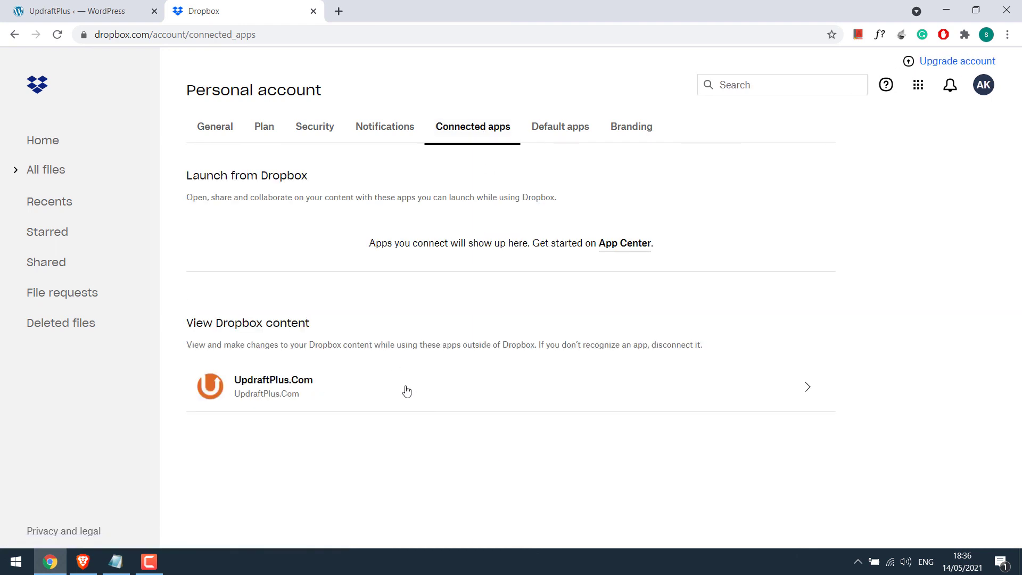
click(534, 391)
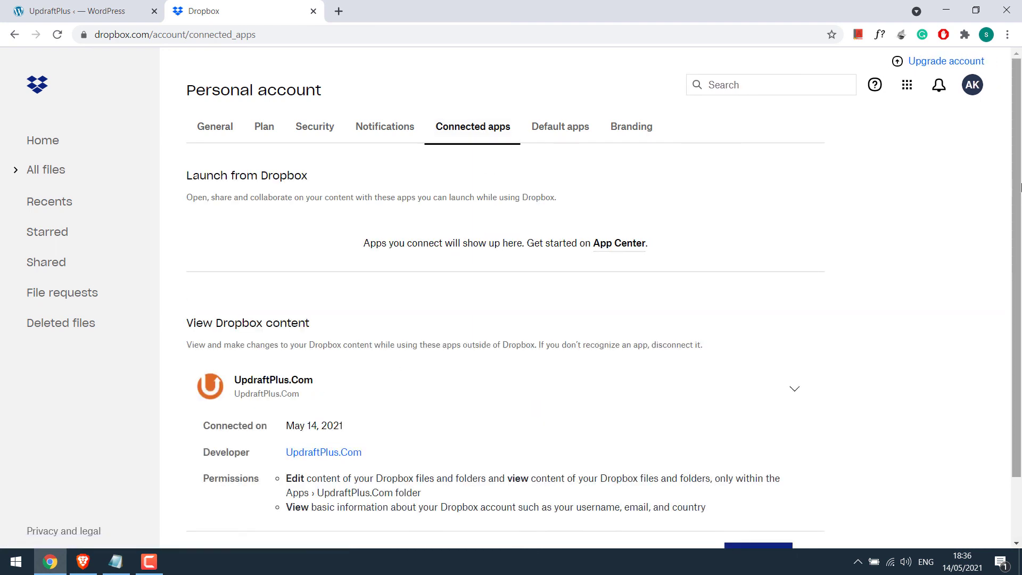
scroll(825, 416, down, 2)
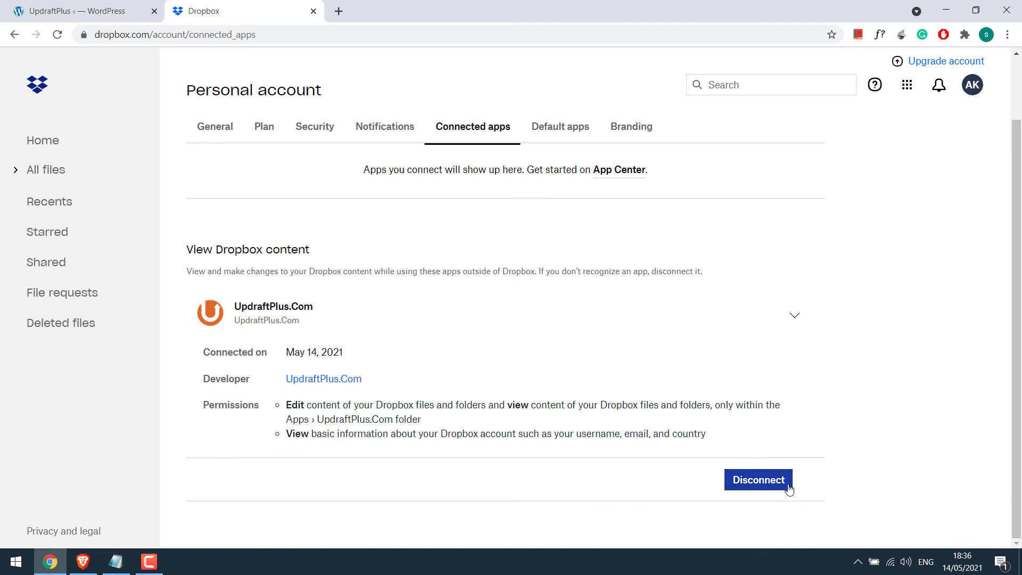